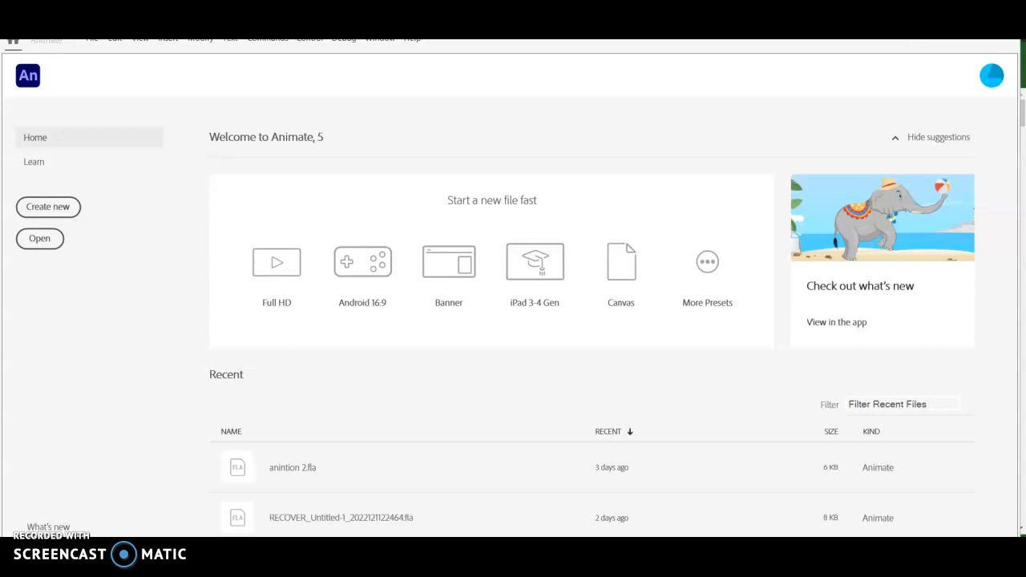
# - Create a new ActionScript 3.0 document 600 pixels wide and 300 pixels high
pyautogui.click(72, 210)
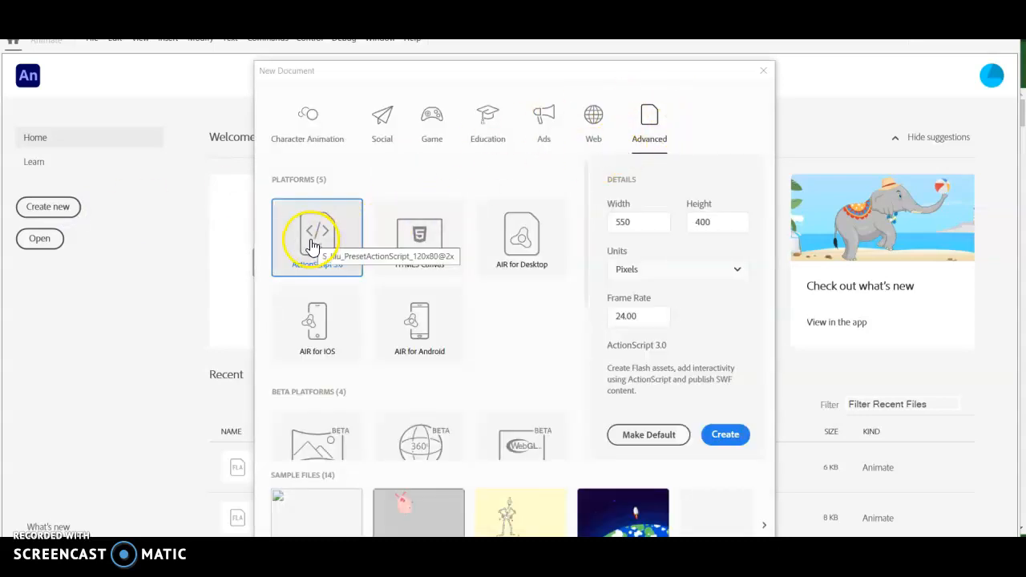
pyautogui.moveTo(665, 222); pyautogui.dragTo(588, 222)
pyautogui.write('600')
pyautogui.moveTo(724, 220); pyautogui.dragTo(694, 218)
pyautogui.write('600')
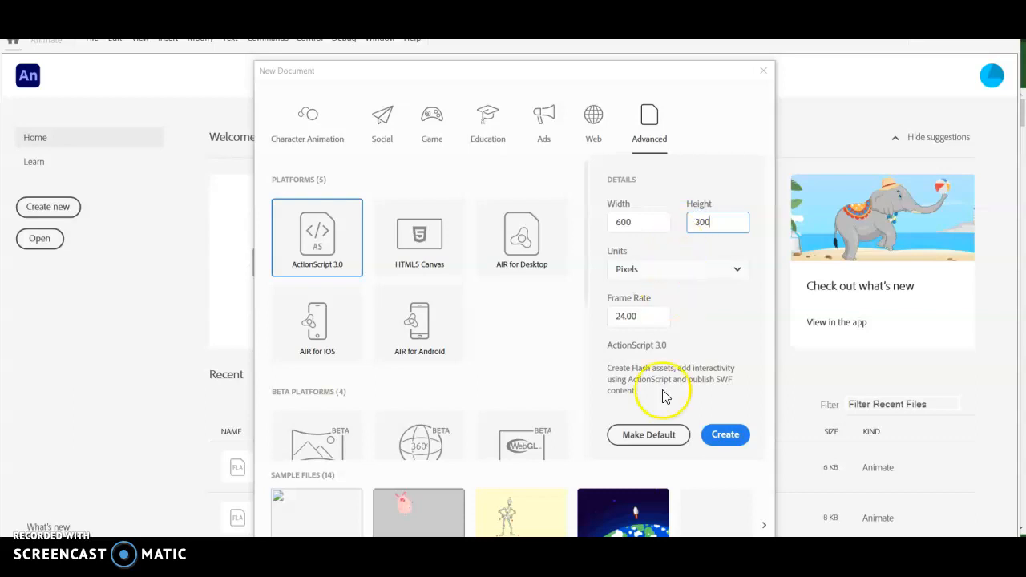
pyautogui.click(729, 436)
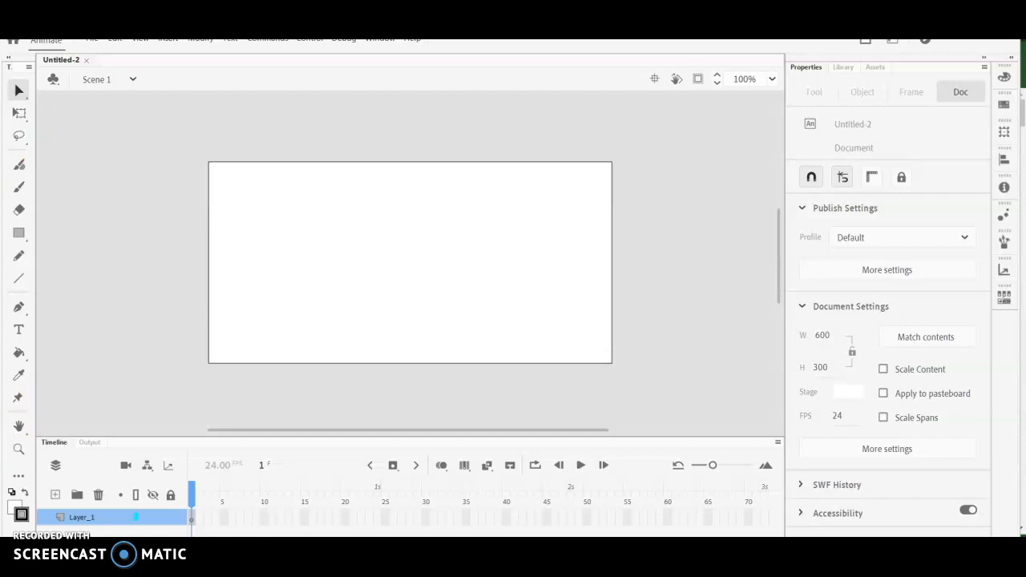
# - Draw a circle with the Oval tool near the upper middle of the stage as the stickman's head
pyautogui.click(20, 235)
pyautogui.moveTo(20, 238); pyautogui.dragTo(84, 275)
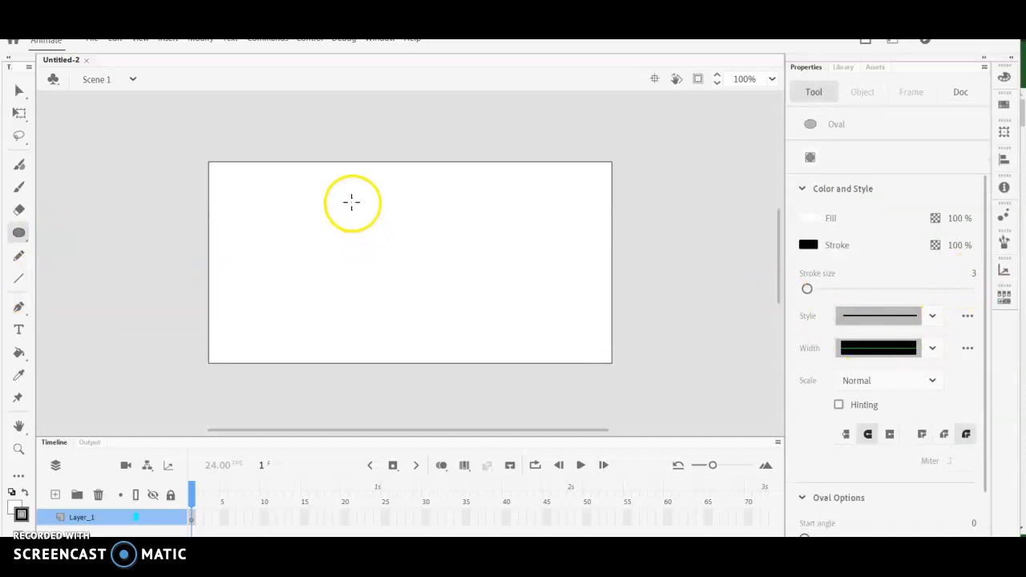
pyautogui.moveTo(351, 202); pyautogui.dragTo(407, 257)
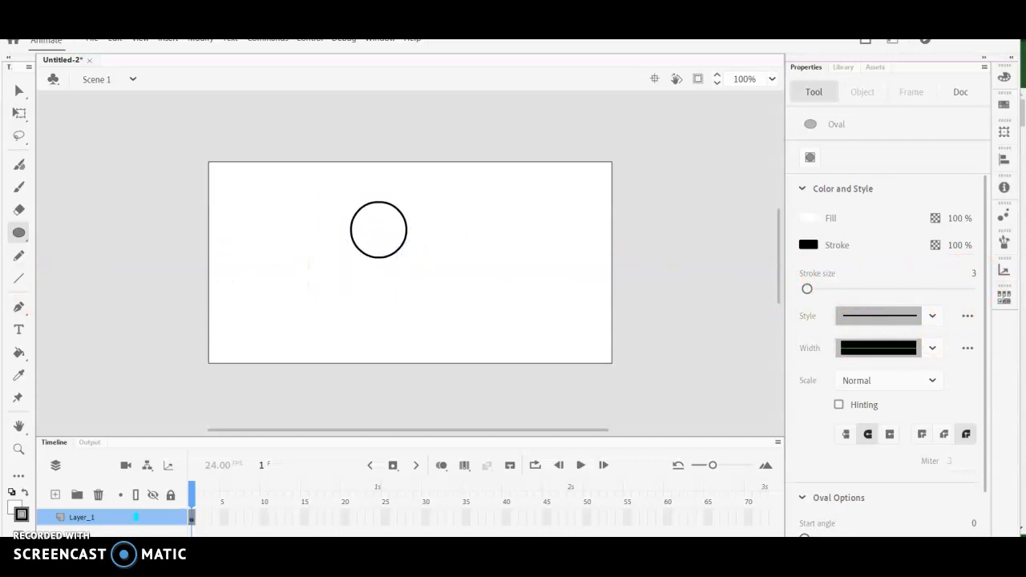
# - Draw straight lines for the body, two legs and two raised arms below the head, making a stickman about 90 by 215 pixels
pyautogui.click(20, 282)
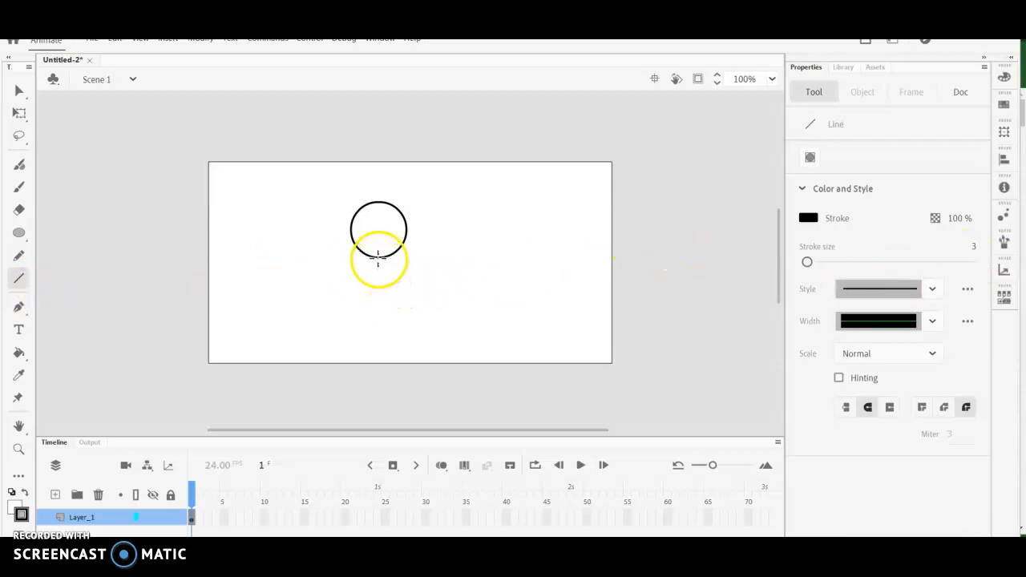
pyautogui.moveTo(377, 259); pyautogui.dragTo(378, 306)
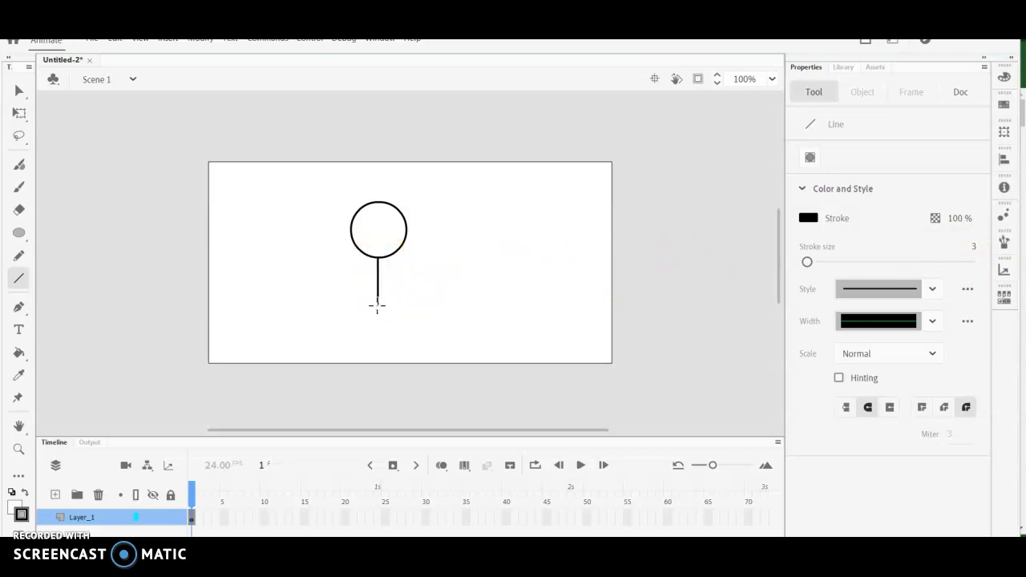
pyautogui.moveTo(379, 306); pyautogui.dragTo(401, 344)
pyautogui.moveTo(377, 304)
pyautogui.mouseDown()
pyautogui.moveTo(347, 347)
pyautogui.moveTo(382, 283)
pyautogui.moveTo(408, 269)
pyautogui.moveTo(376, 291)
pyautogui.moveTo(348, 267)
pyautogui.mouseUp()
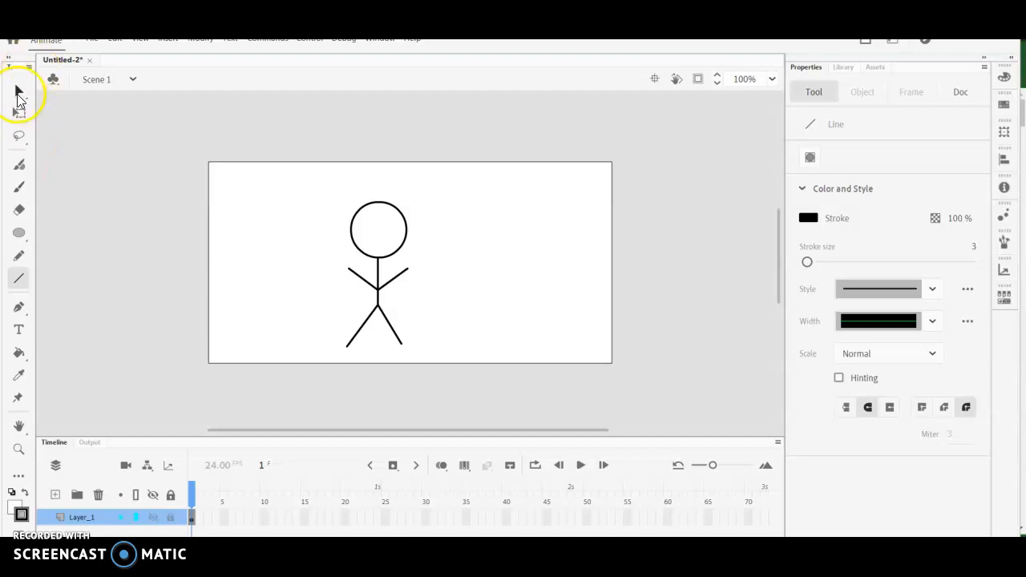
# - Select the entire stick figure and convert it to a Graphic symbol named "stickman"
pyautogui.moveTo(18, 96); pyautogui.dragTo(57, 91)
pyautogui.moveTo(260, 180); pyautogui.dragTo(471, 360)
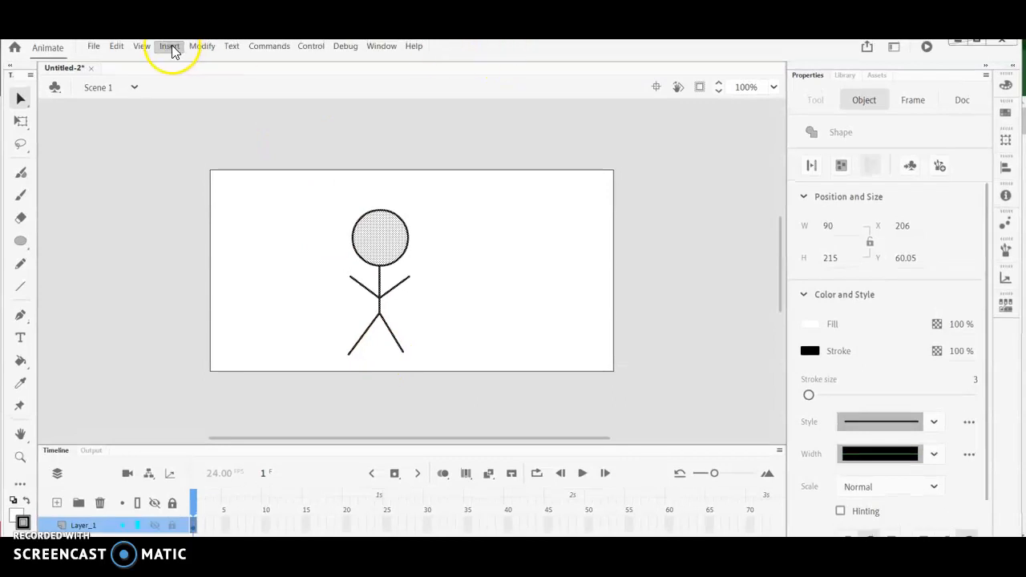
pyautogui.click(200, 45)
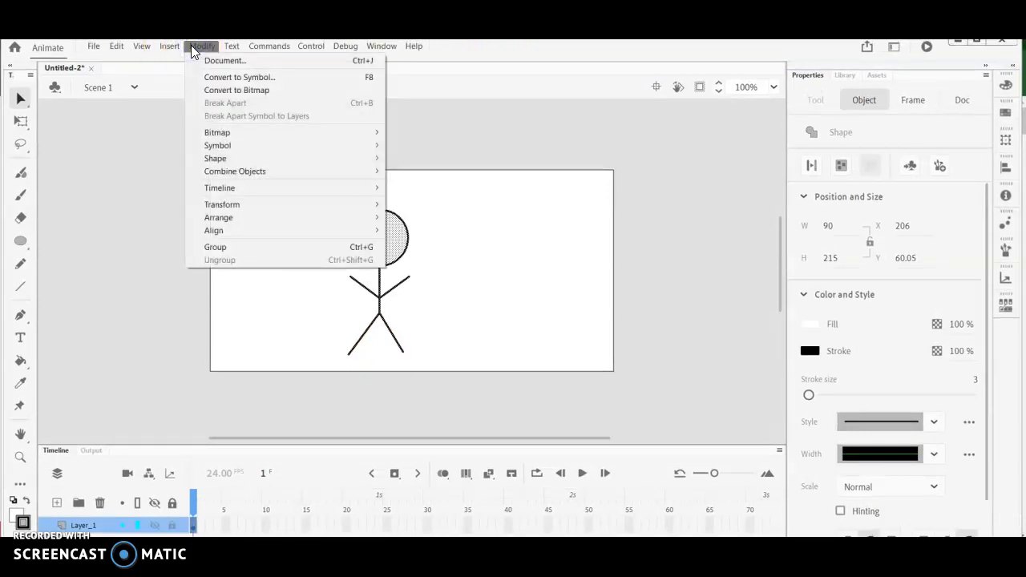
pyautogui.click(207, 78)
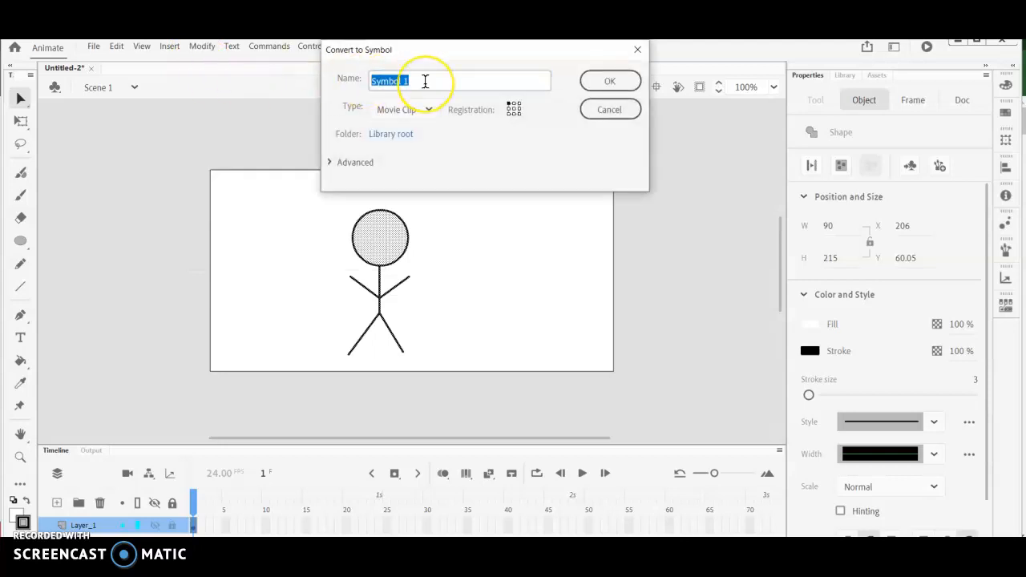
pyautogui.write('sti')
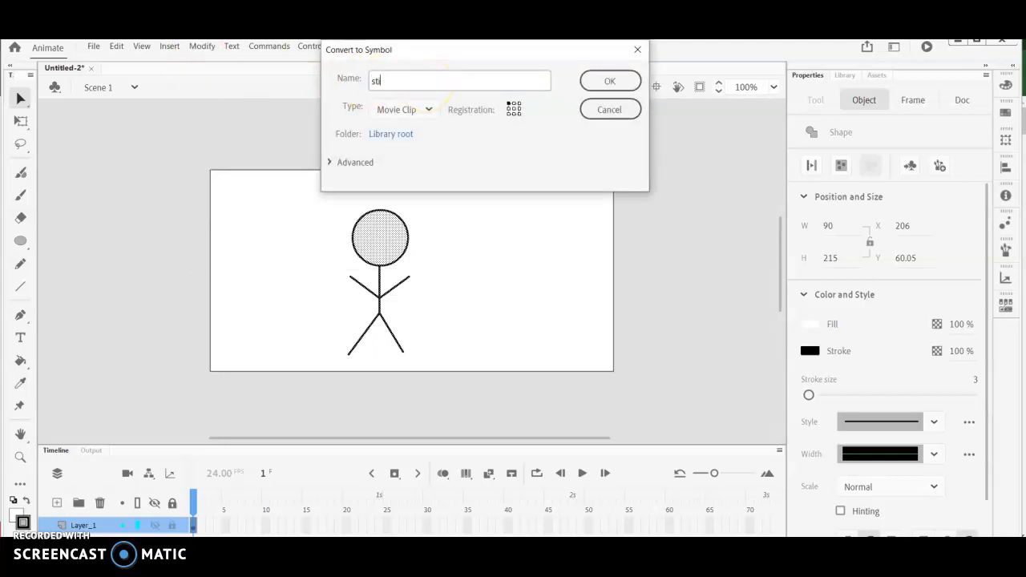
pyautogui.write('ckman')
pyautogui.click(430, 110)
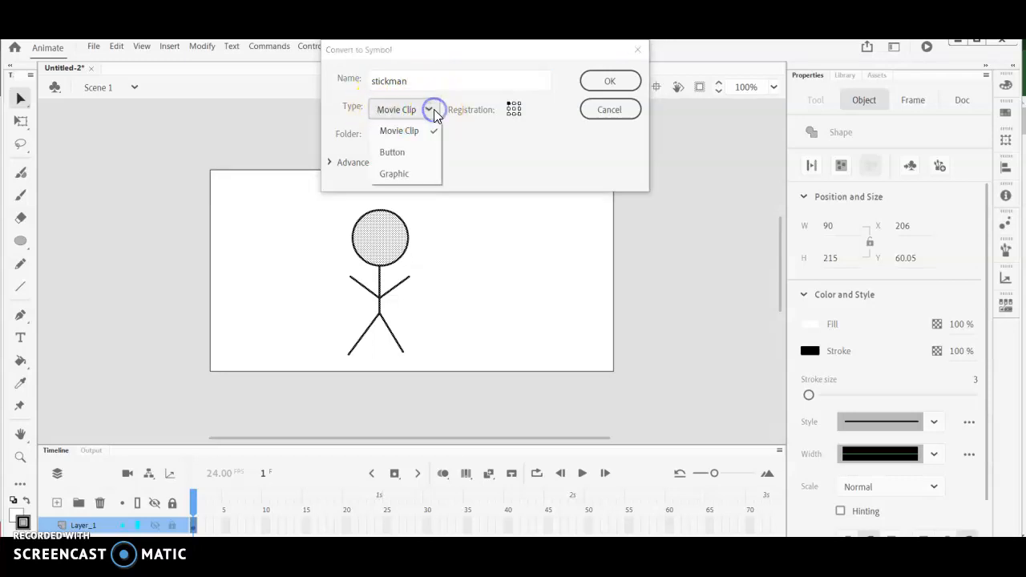
pyautogui.click(416, 180)
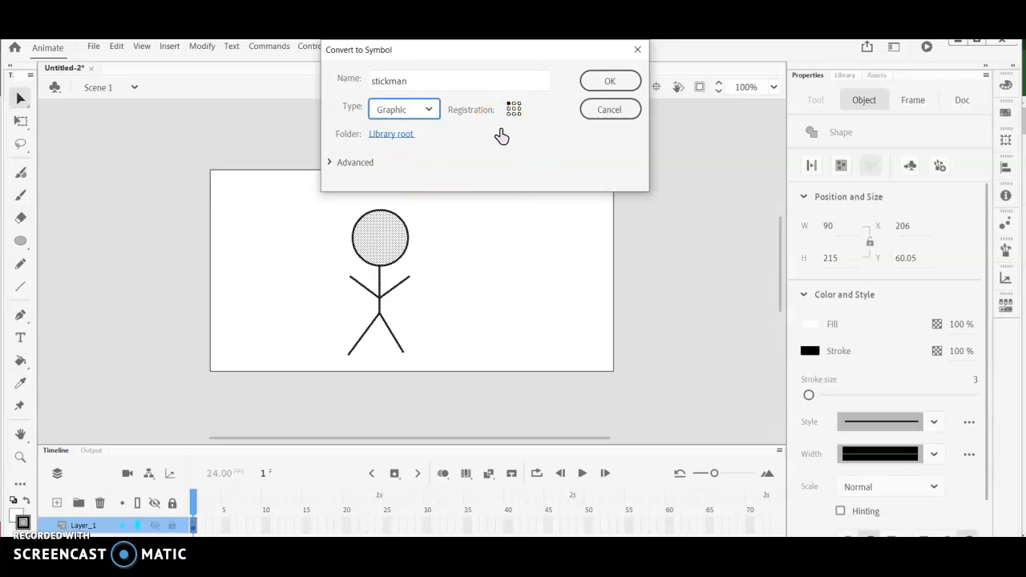
pyautogui.click(610, 82)
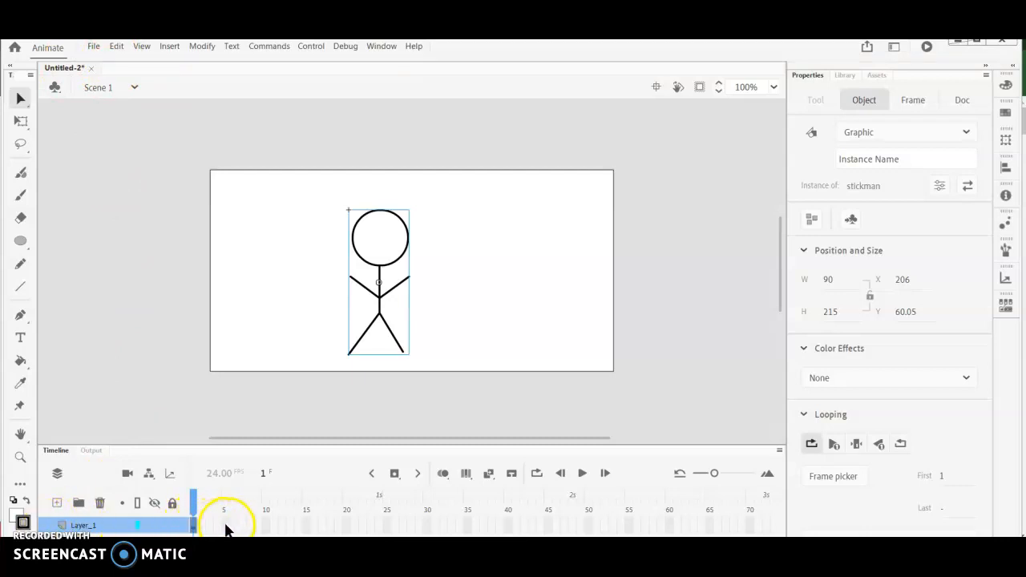
# - Create a motion tween on frame 1 of Layer_1 and set the end of its span to frame 20
pyautogui.click(194, 526)
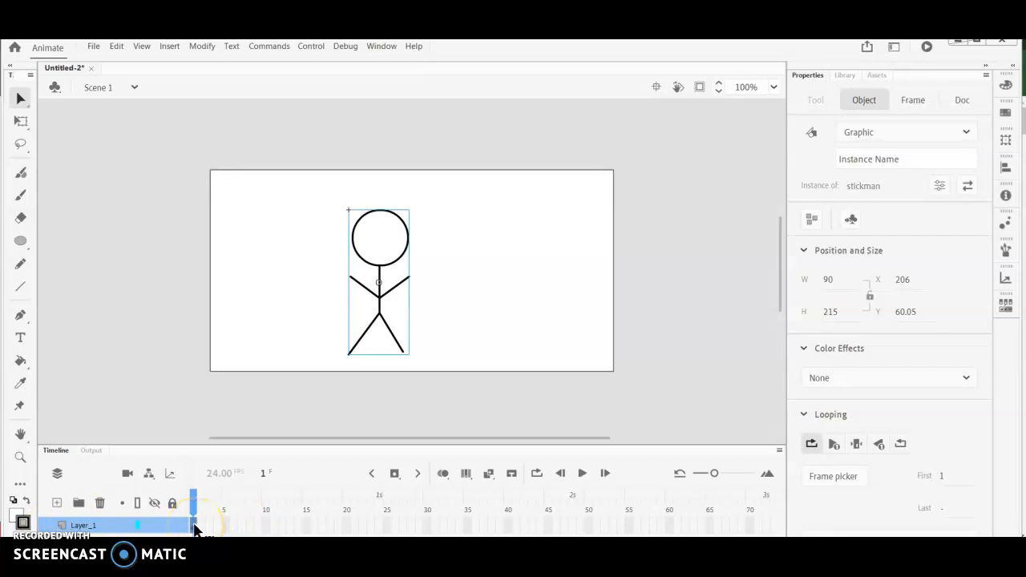
pyautogui.rightClick(194, 527)
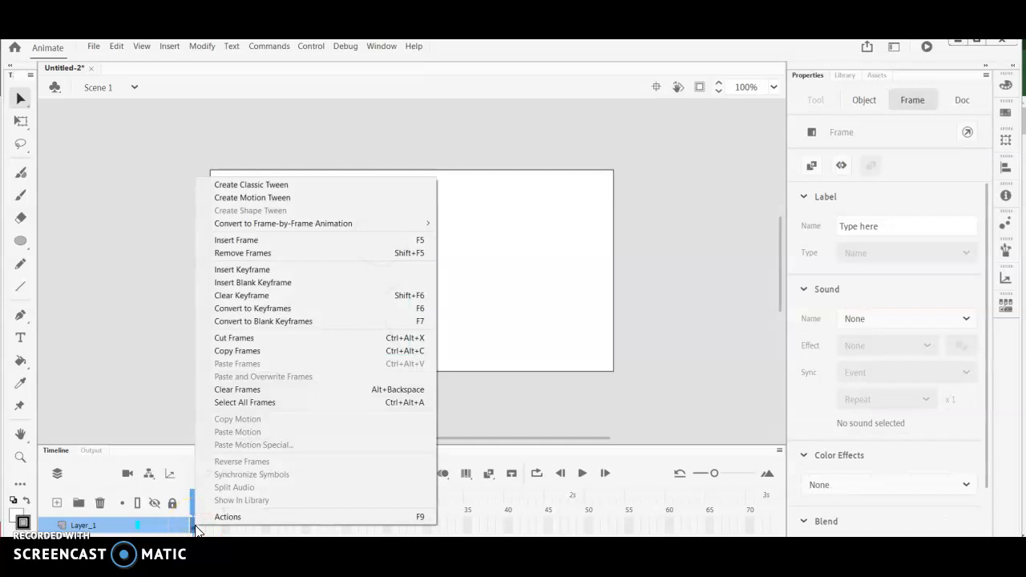
pyautogui.click(291, 198)
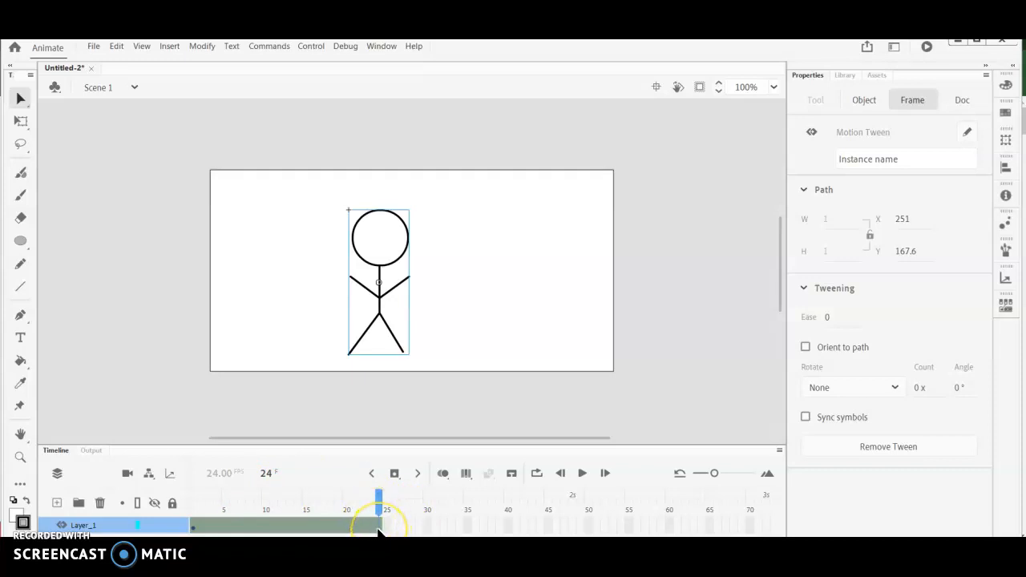
pyautogui.moveTo(383, 529); pyautogui.dragTo(346, 529)
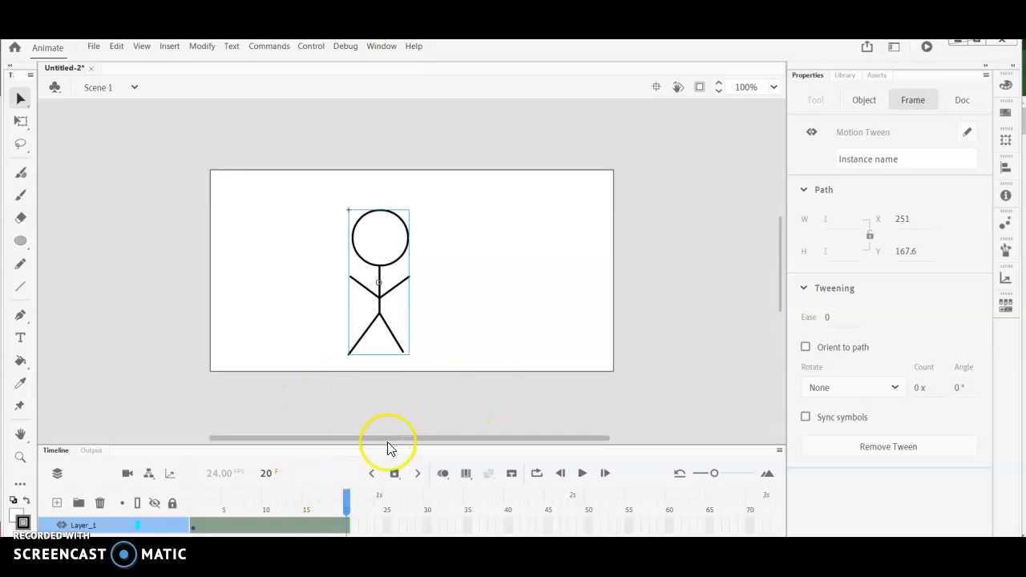
# - At frame 20, move the stickman horizontally to the right end of the stage, at about X 489, and play the animation
pyautogui.click(346, 528)
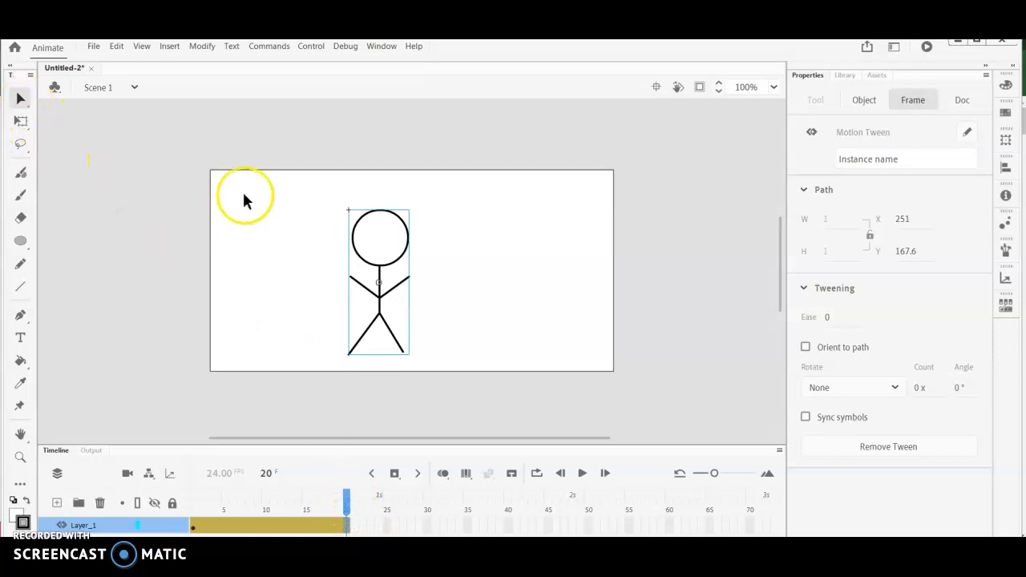
pyautogui.click(367, 266)
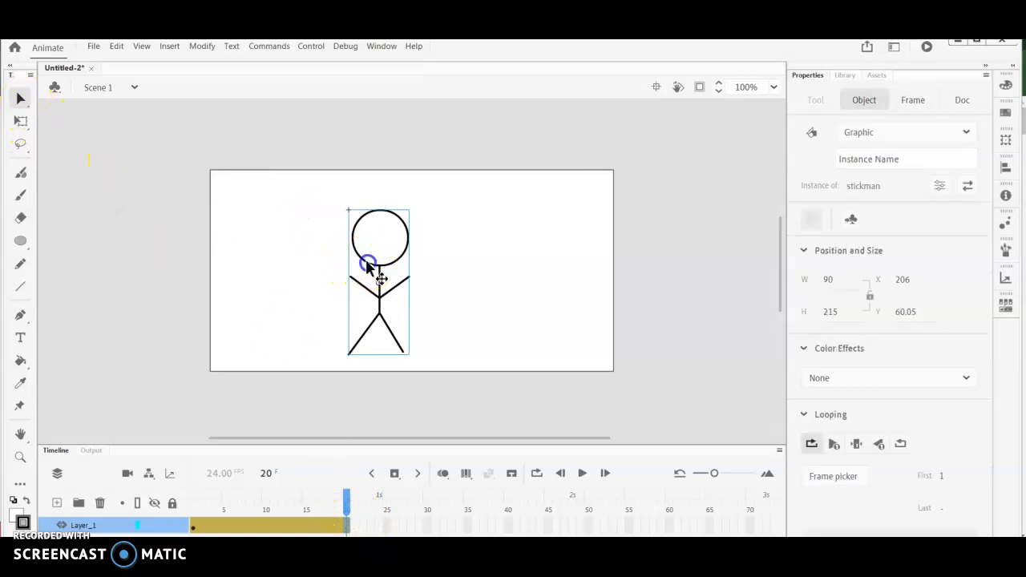
pyautogui.moveTo(366, 261); pyautogui.dragTo(556, 270)
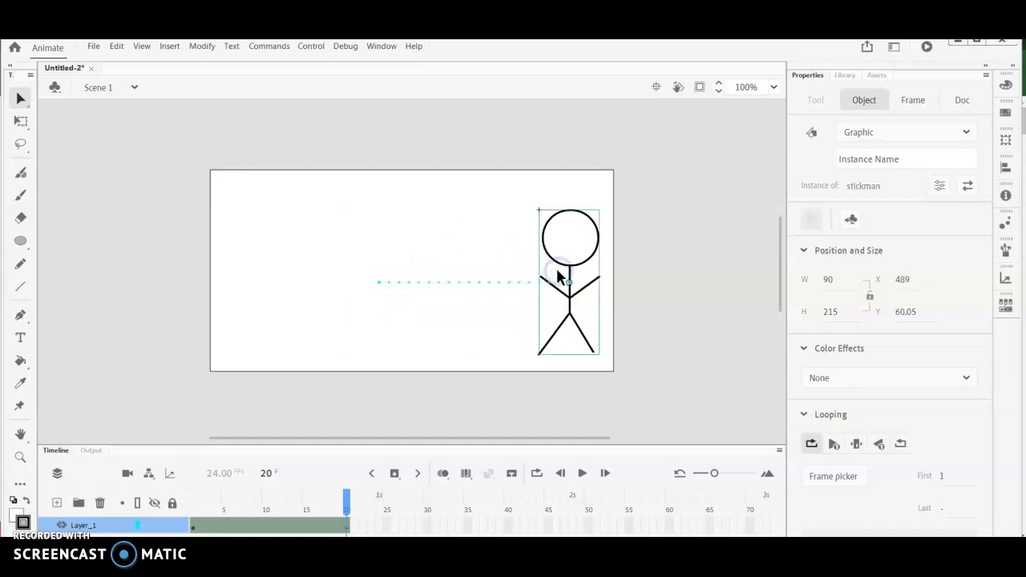
pyautogui.click(582, 473)
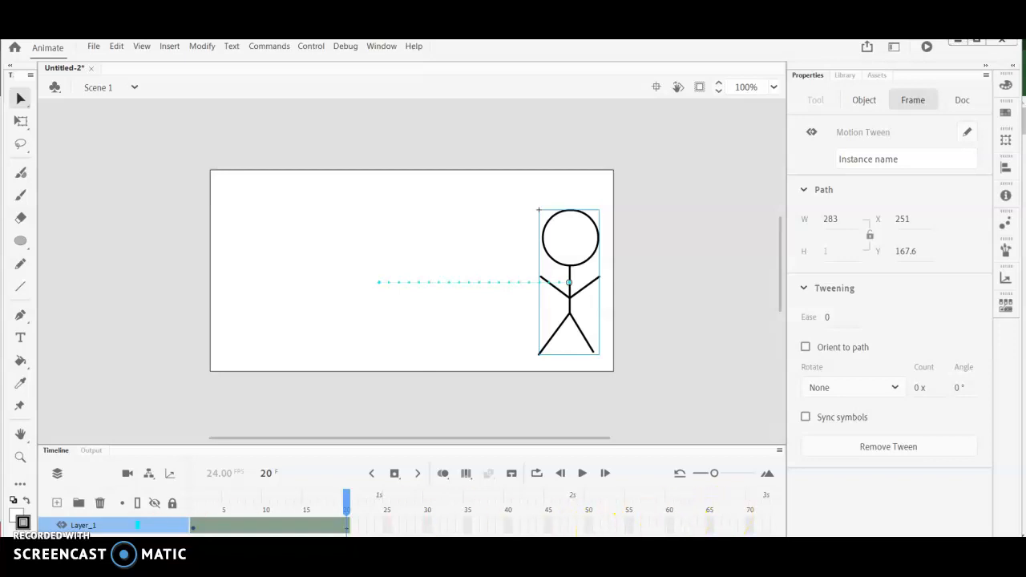
# - Insert a keyframe at frame 100 of Layer_1 to extend the motion tween
pyautogui.moveTo(260, 543); pyautogui.dragTo(295, 542)
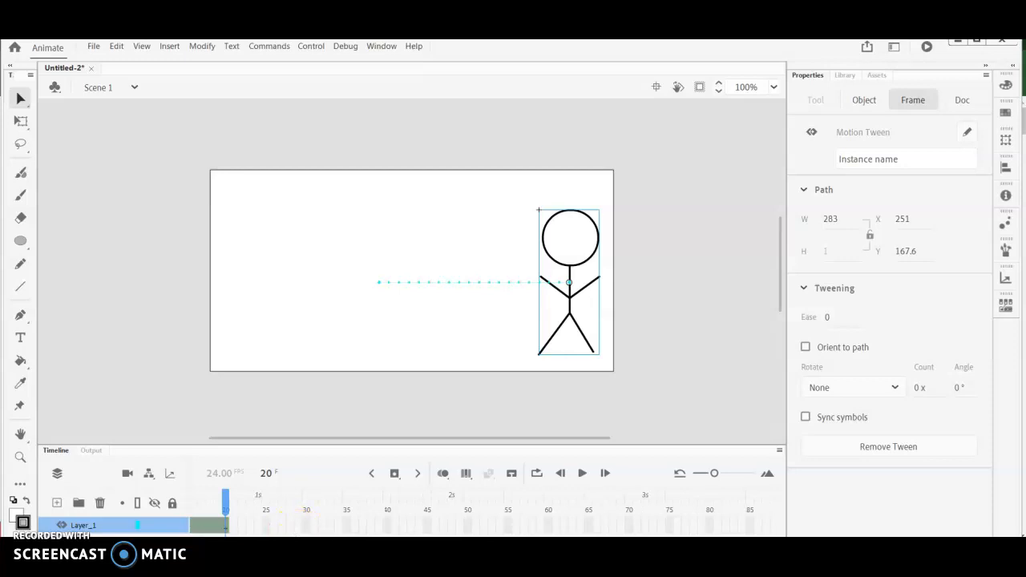
pyautogui.moveTo(262, 530); pyautogui.dragTo(320, 531)
pyautogui.click(556, 490)
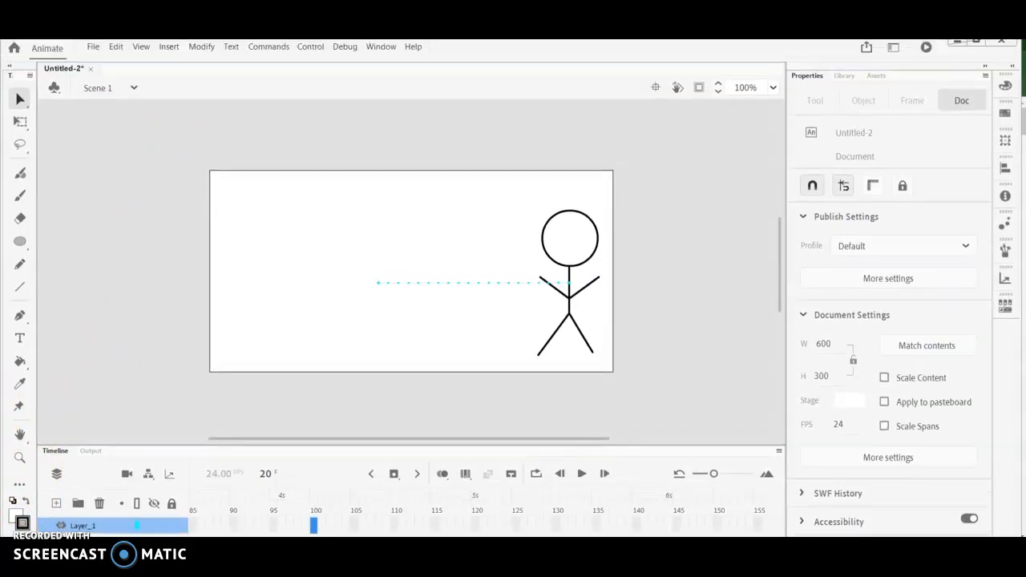
pyautogui.click(177, 51)
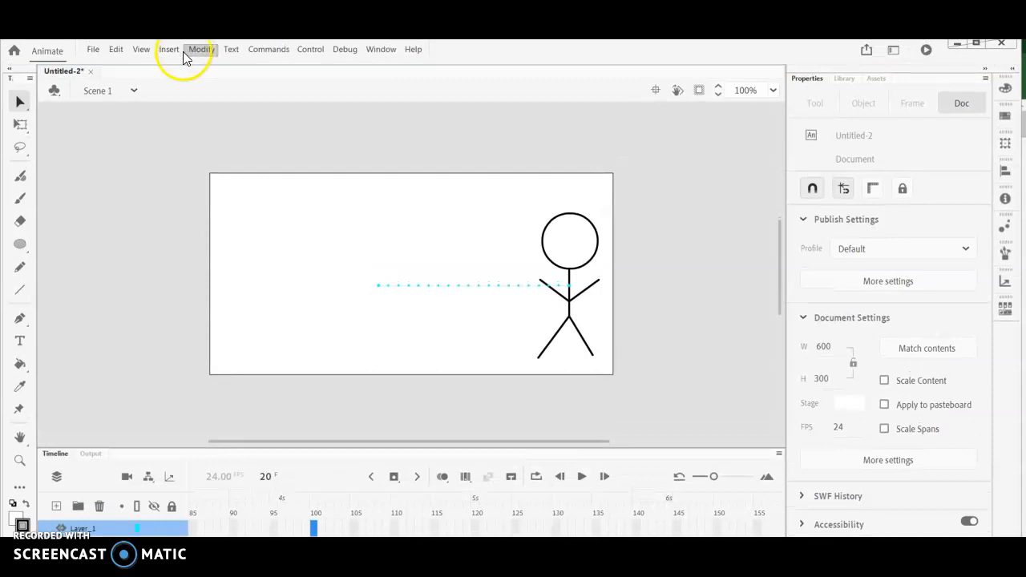
pyautogui.click(174, 51)
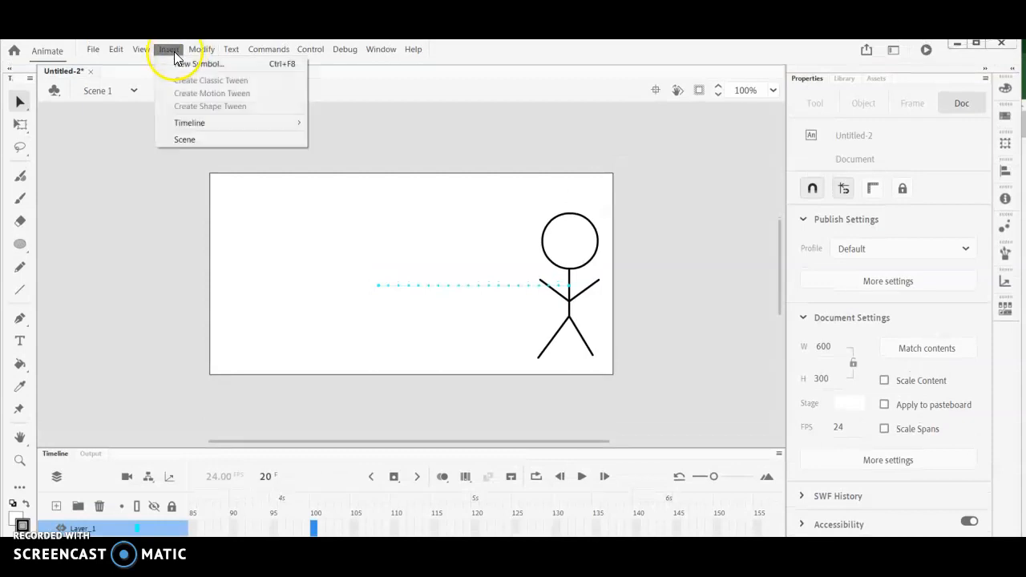
pyautogui.moveTo(189, 124)
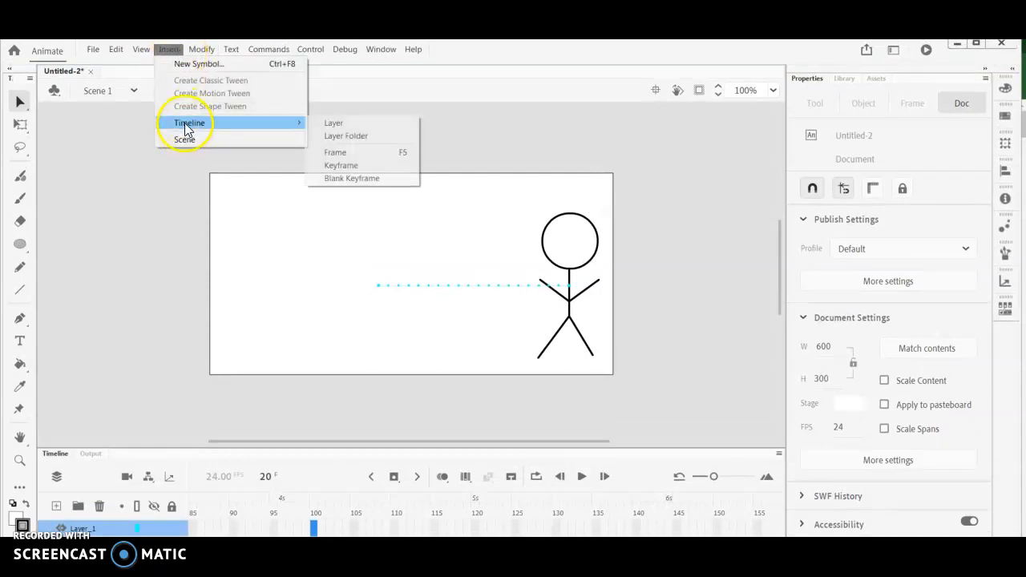
pyautogui.click(377, 166)
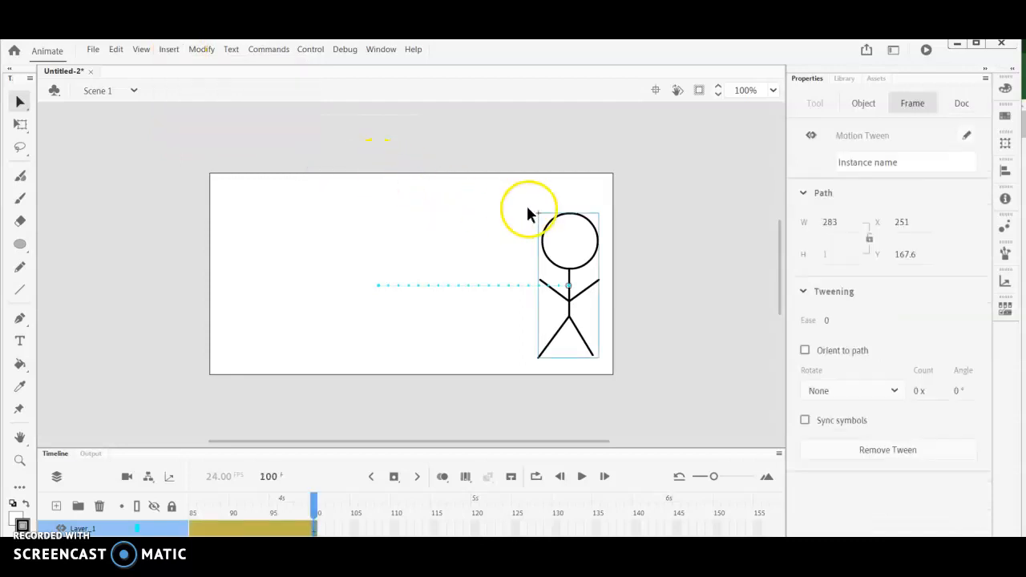
# - At frame 100, move the stickman horizontally back to about X 163 on the stage and play the animation
pyautogui.click(20, 102)
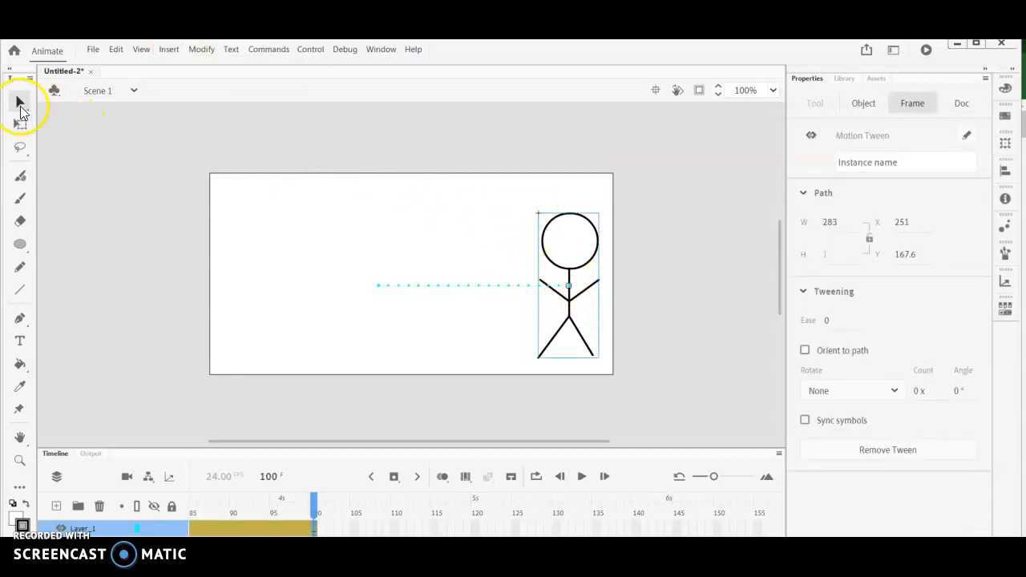
pyautogui.moveTo(568, 282); pyautogui.dragTo(349, 282)
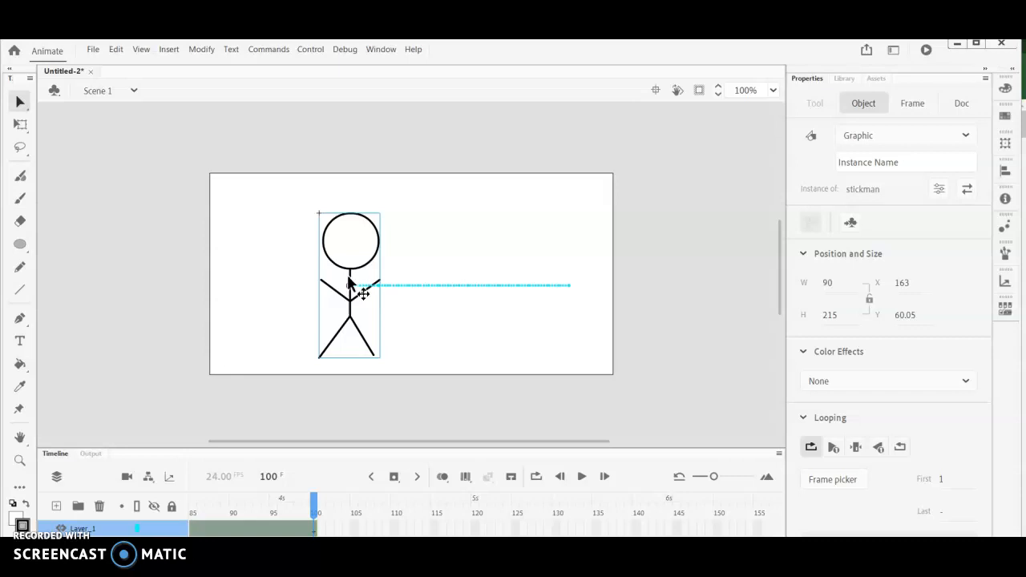
pyautogui.click(581, 479)
pyautogui.click(581, 478)
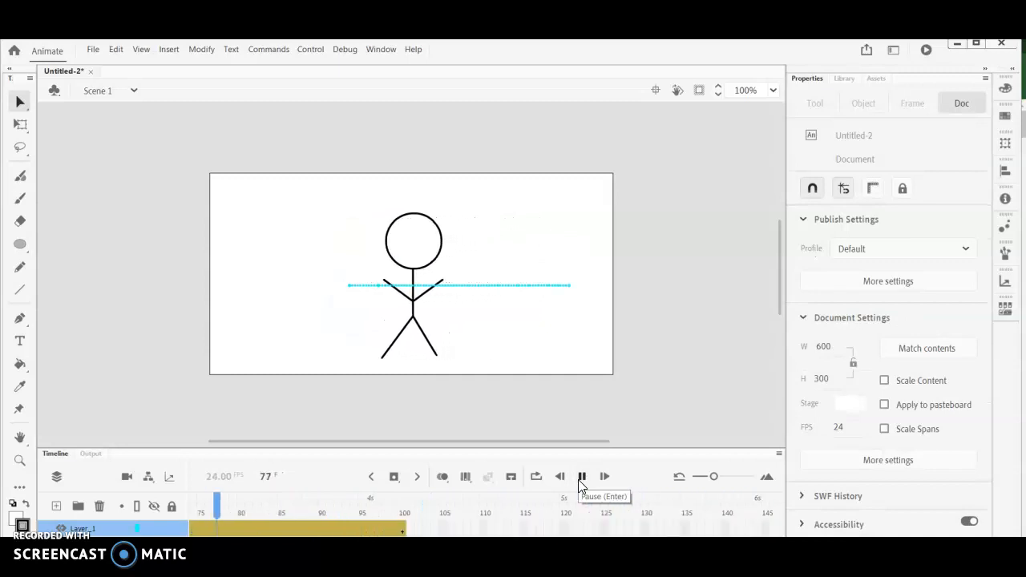
pyautogui.click(506, 481)
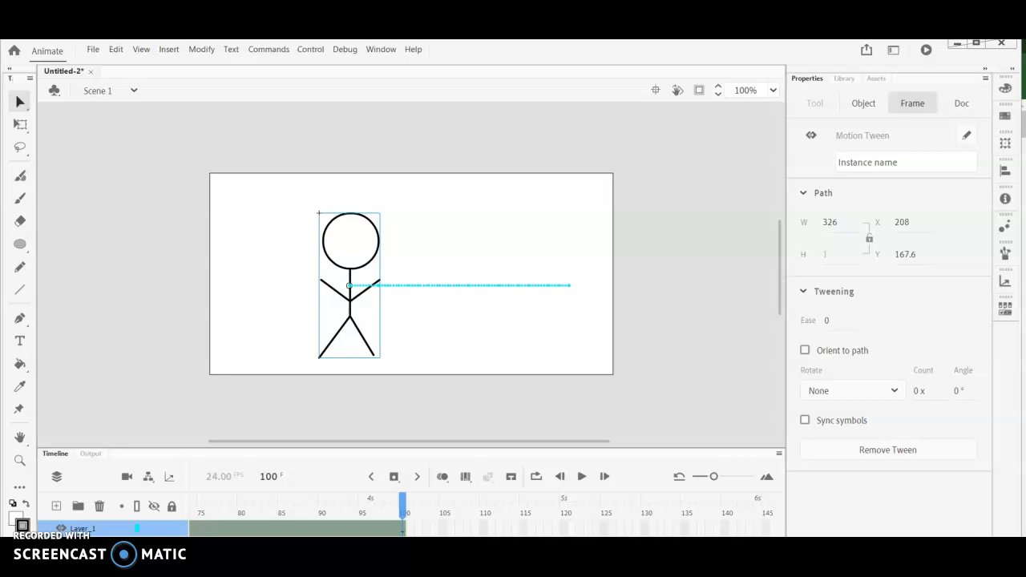
# - At frame 40, move the stickman up to about X 291.5, Y -74 and play the animation from frame 1
pyautogui.hscroll(-10, 481, 517)
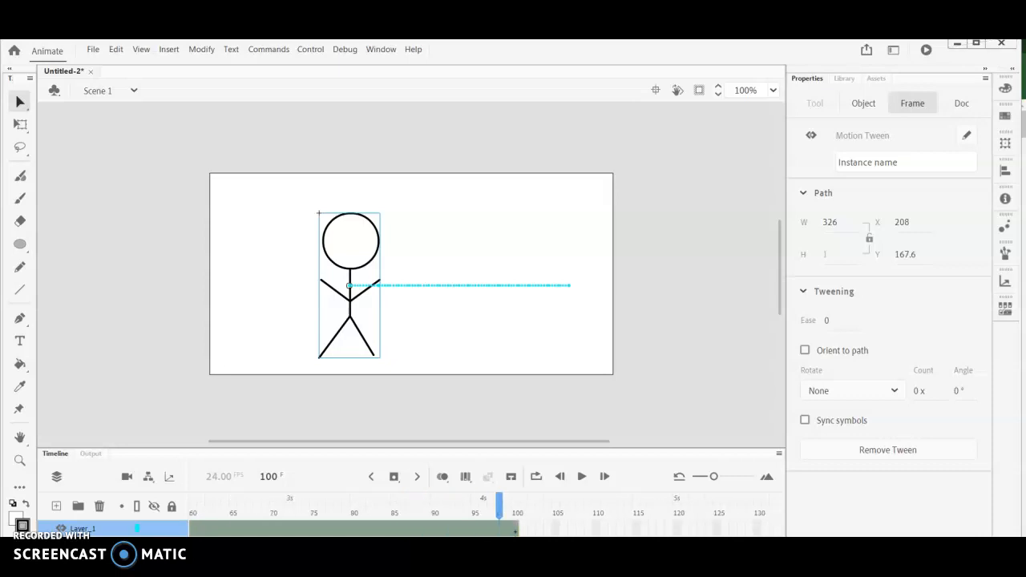
pyautogui.click(282, 527)
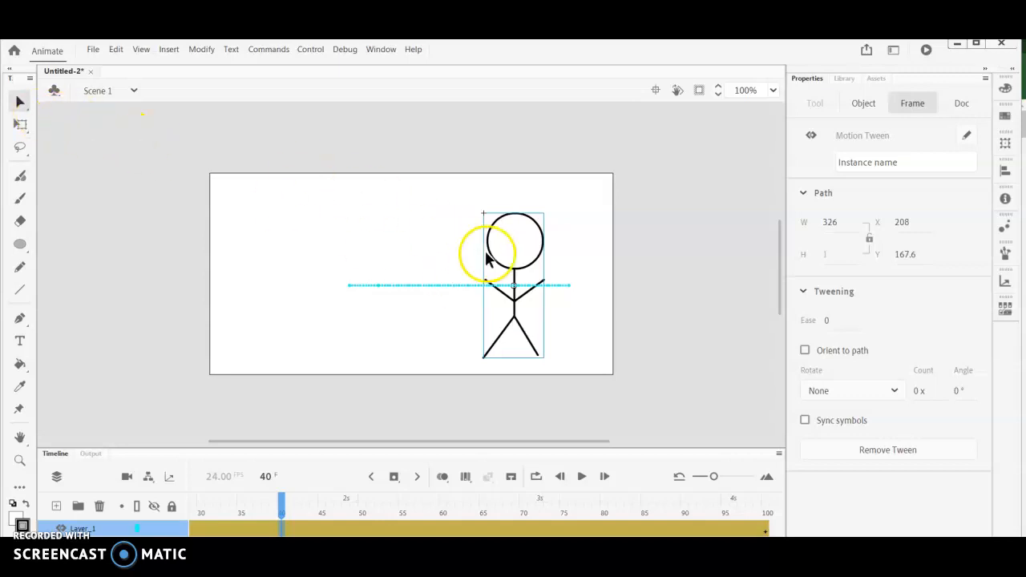
pyautogui.moveTo(486, 250); pyautogui.dragTo(411, 161)
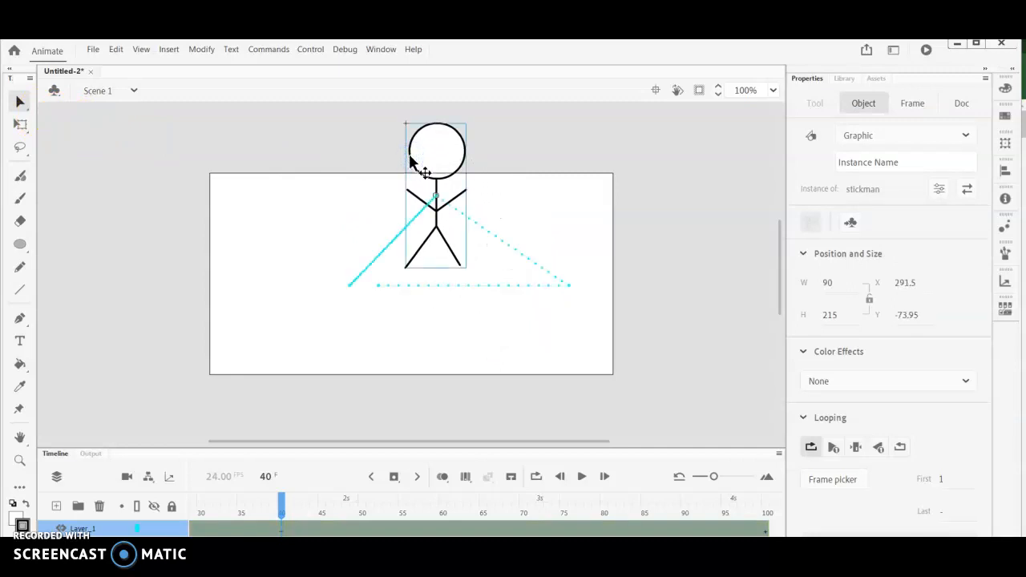
pyautogui.click(580, 478)
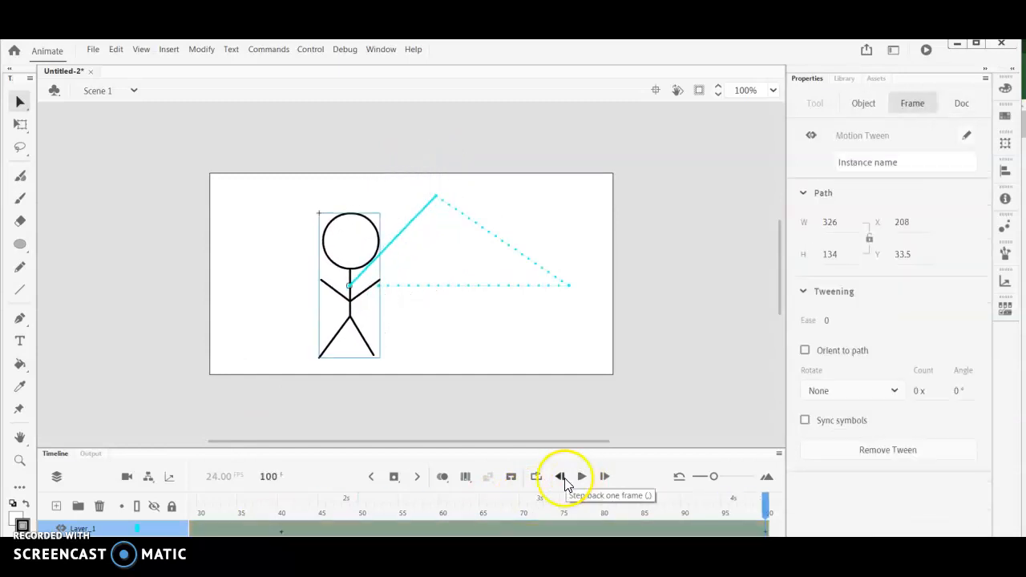
pyautogui.click(565, 483)
pyautogui.click(583, 482)
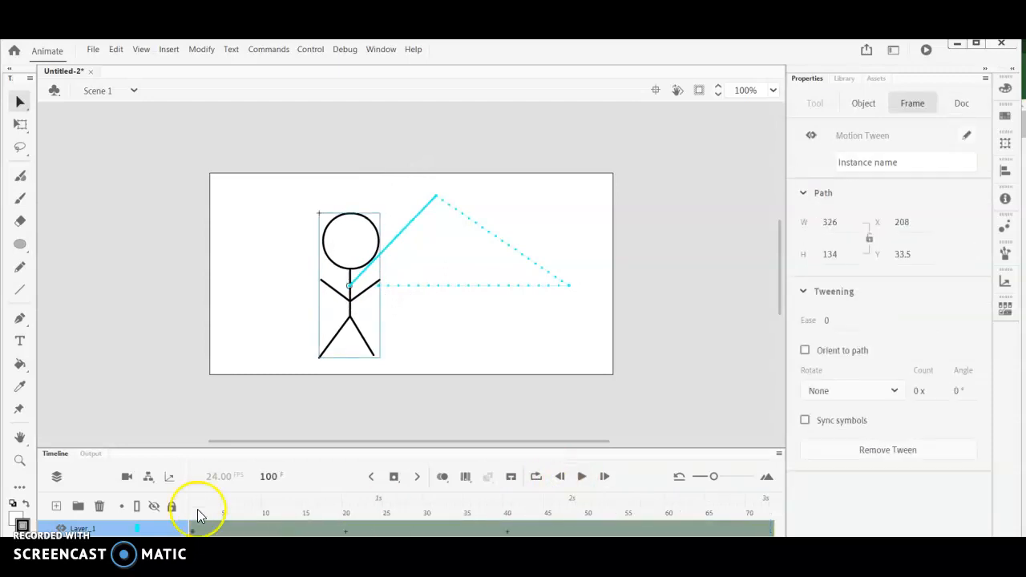
pyautogui.click(192, 500)
pyautogui.click(580, 477)
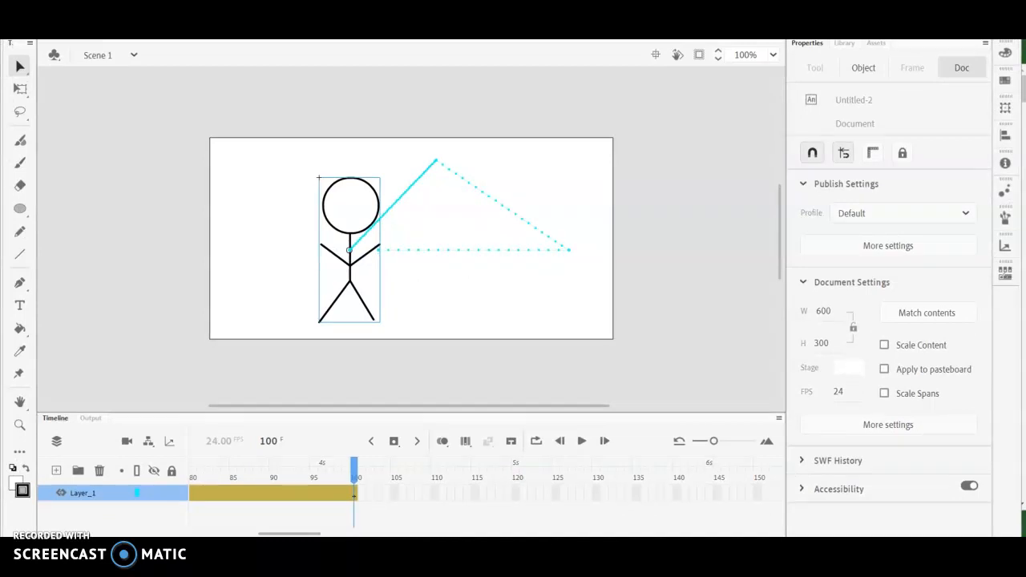
# - At frame 20, enlarge the stickman proportionally to about 135 by 323 with the Free Transform tool
pyautogui.moveTo(319, 533); pyautogui.dragTo(252, 528)
pyautogui.click(280, 495)
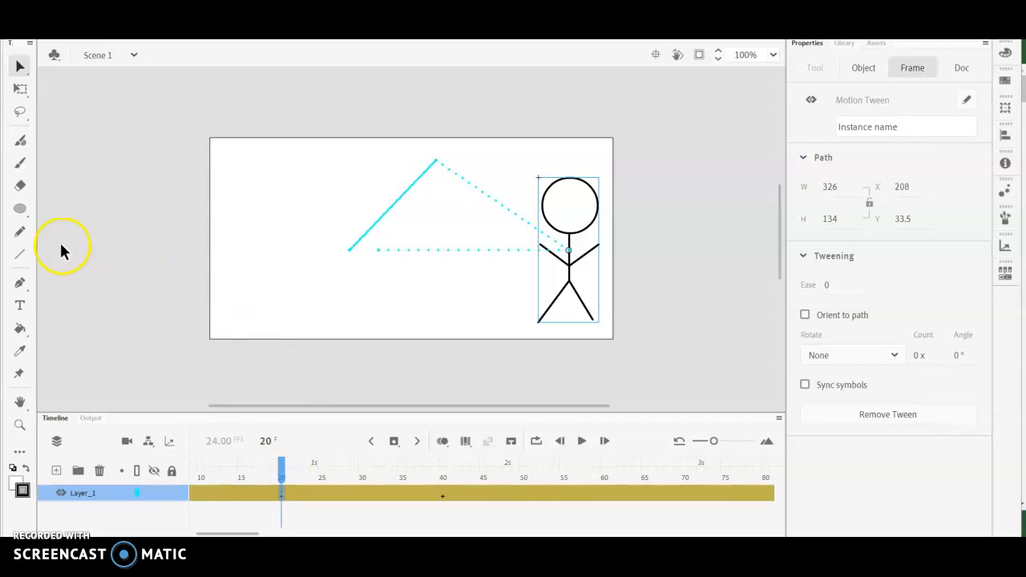
pyautogui.click(25, 94)
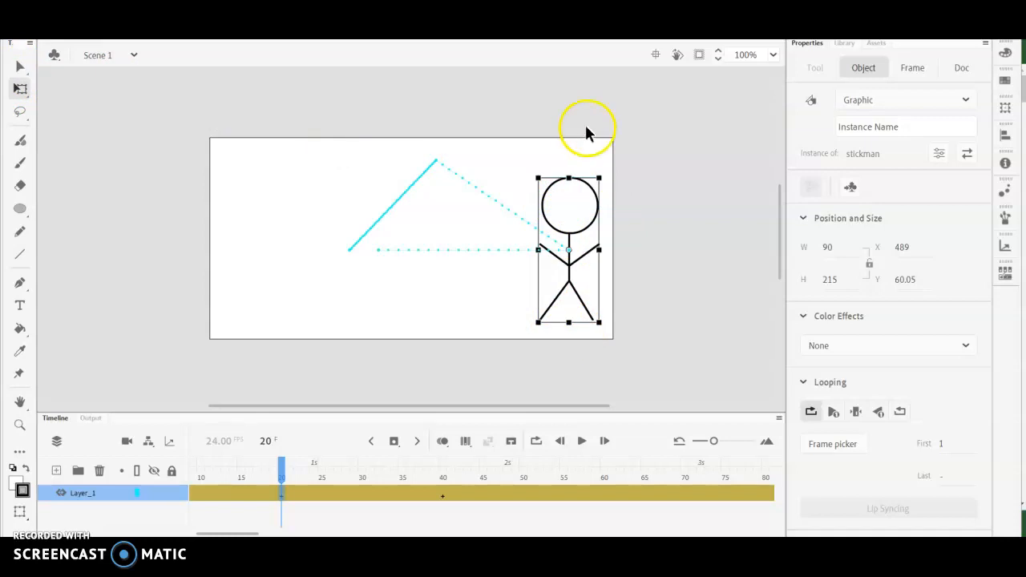
pyautogui.click(22, 70)
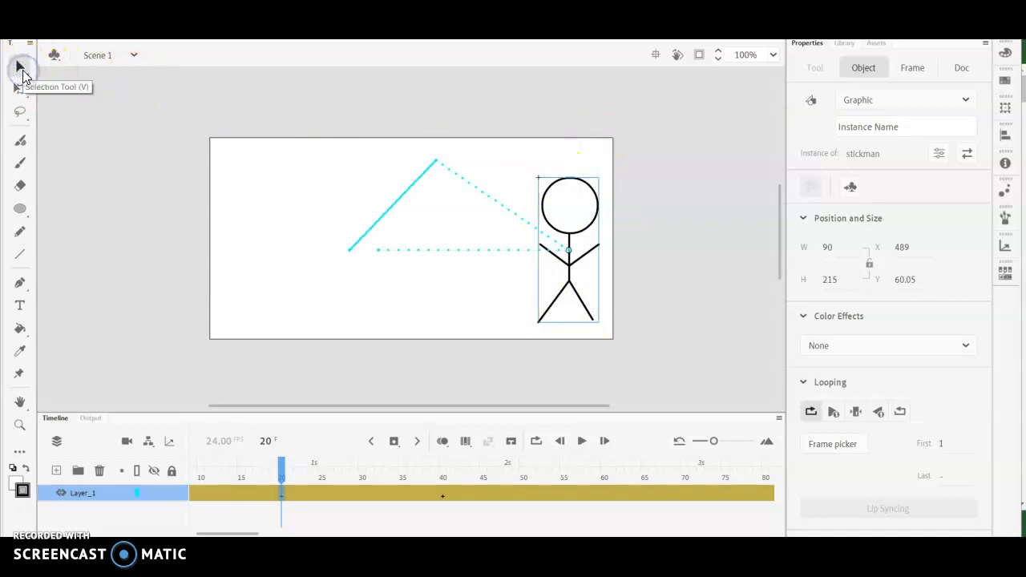
pyautogui.click(24, 90)
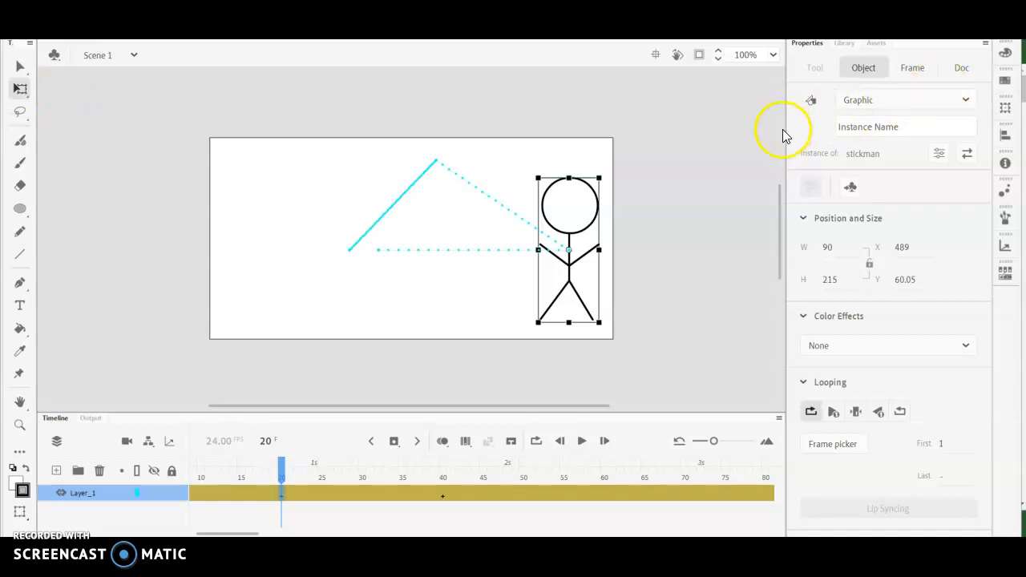
pyautogui.moveTo(534, 169); pyautogui.dragTo(621, 273)
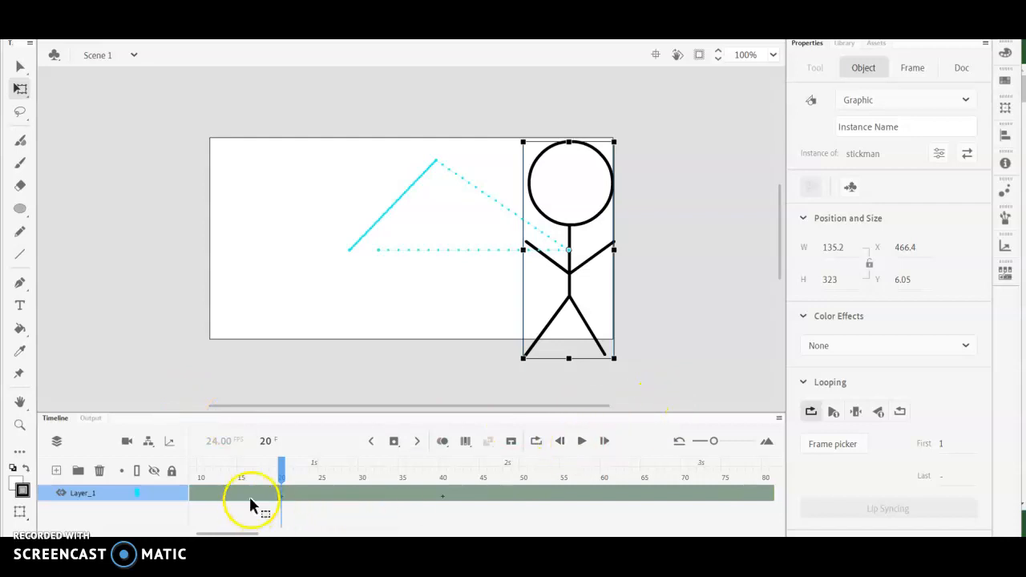
# - Step back frame by frame from frame 20 to examine the scaling, and play the animation from frame 1 twice
pyautogui.click(558, 442)
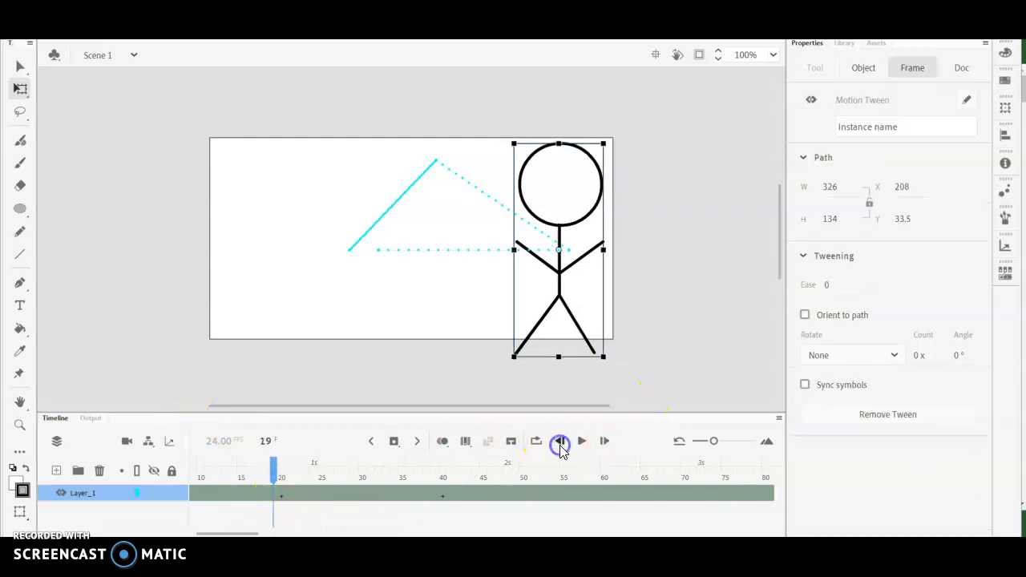
pyautogui.click(559, 441)
pyautogui.click(558, 441)
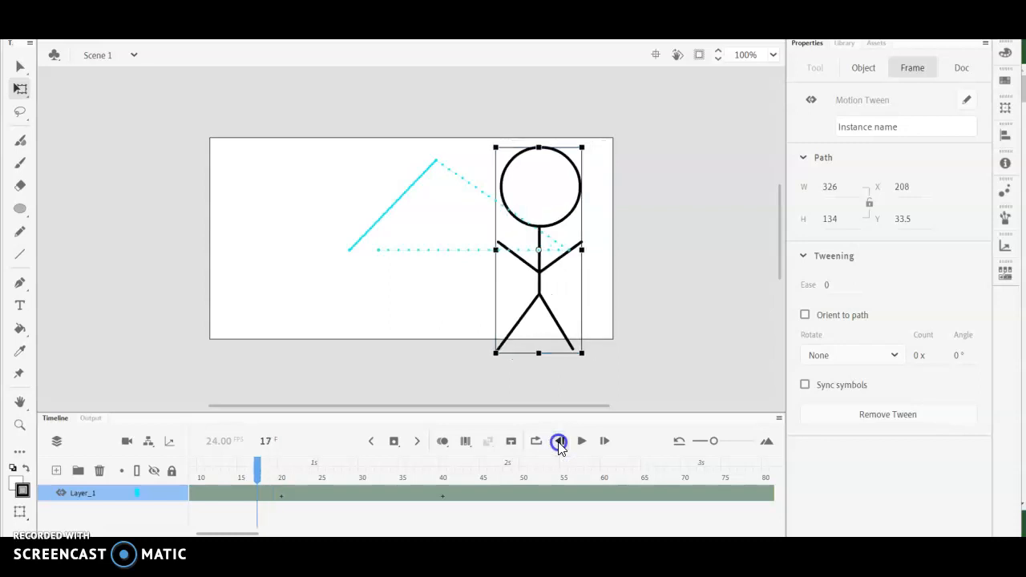
pyautogui.click(559, 442)
pyautogui.click(559, 442)
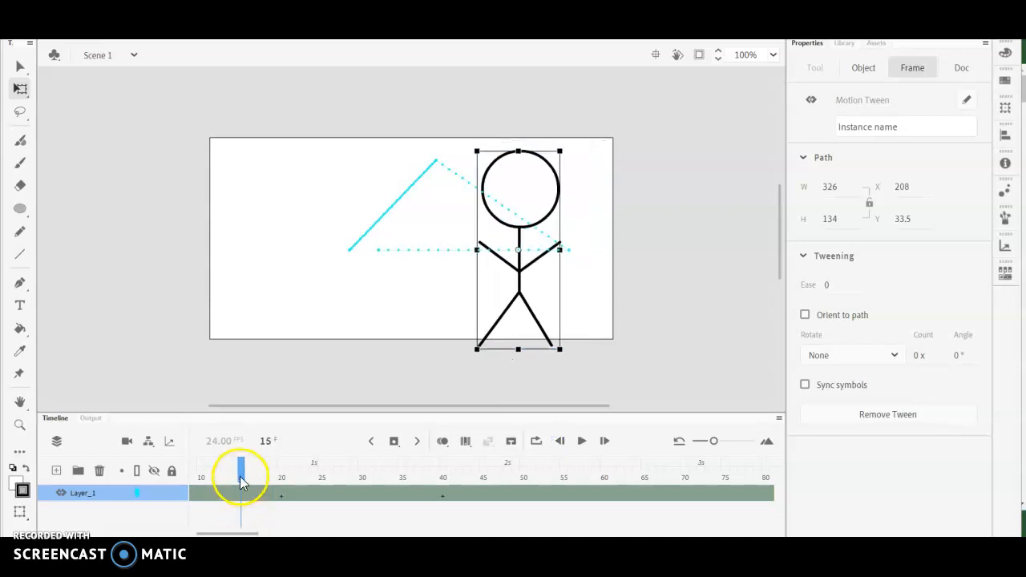
pyautogui.moveTo(241, 470); pyautogui.dragTo(133, 481)
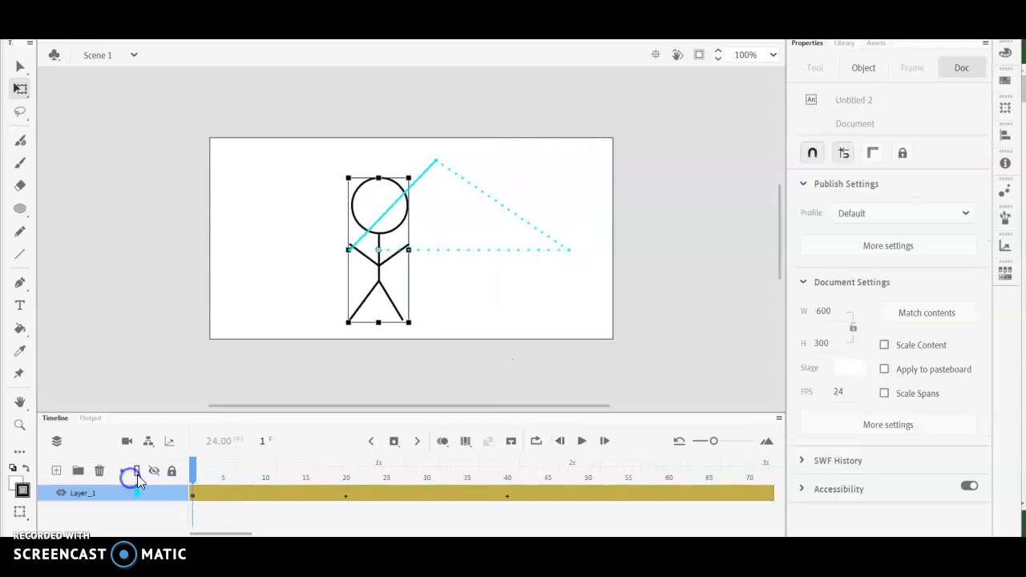
pyautogui.click(582, 440)
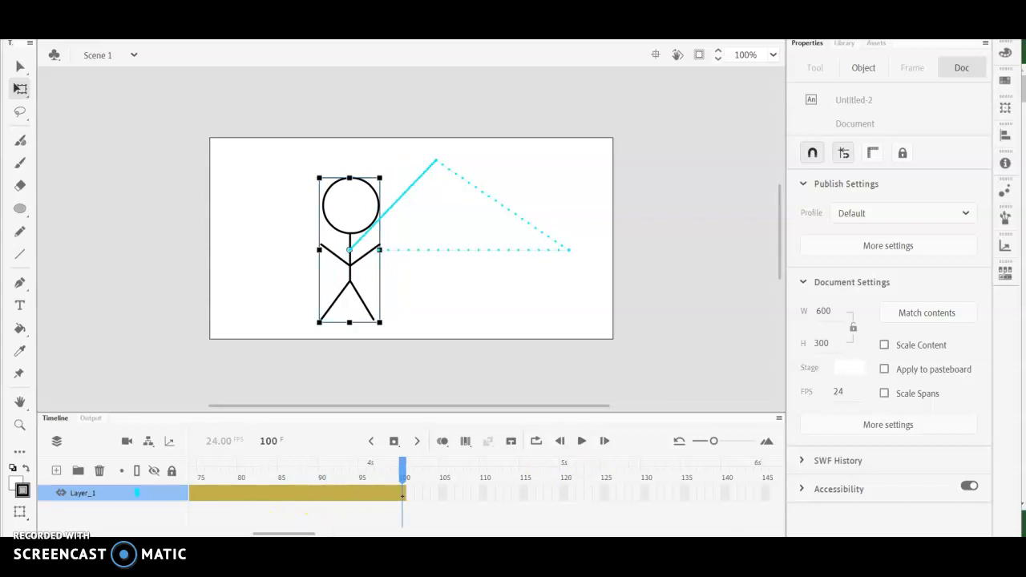
pyautogui.moveTo(313, 532); pyautogui.dragTo(290, 532)
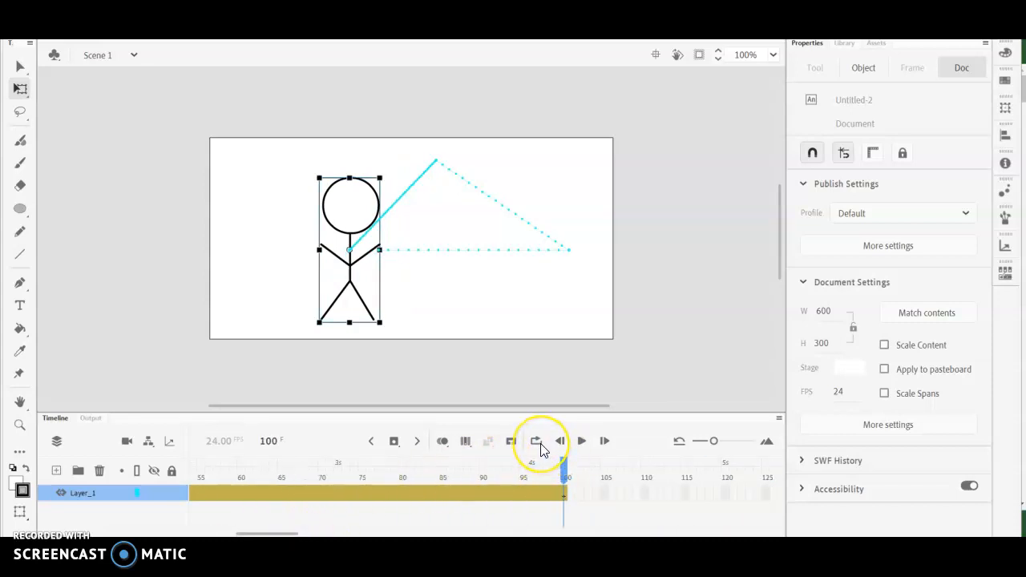
pyautogui.click(565, 447)
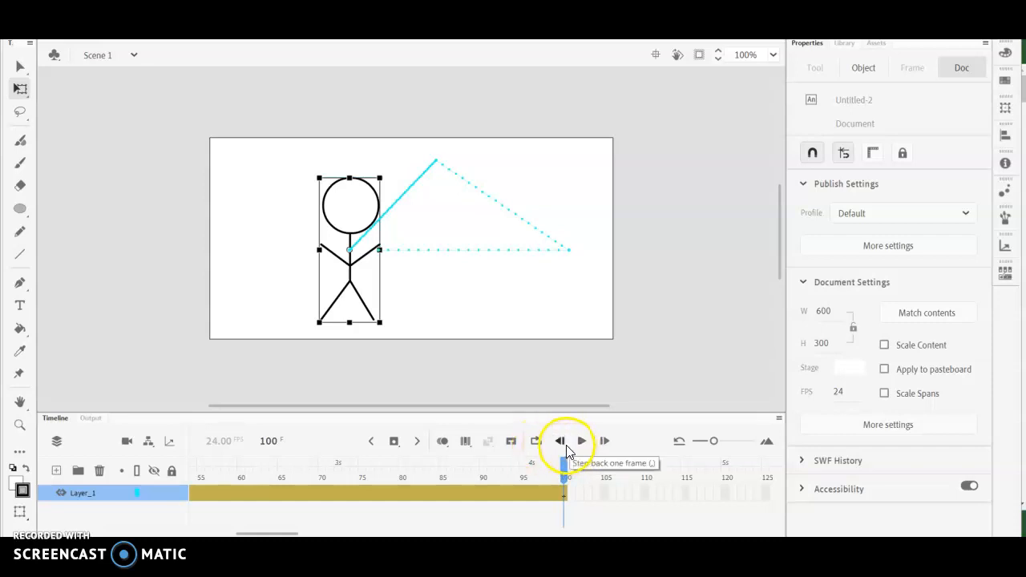
pyautogui.moveTo(564, 475); pyautogui.dragTo(66, 480)
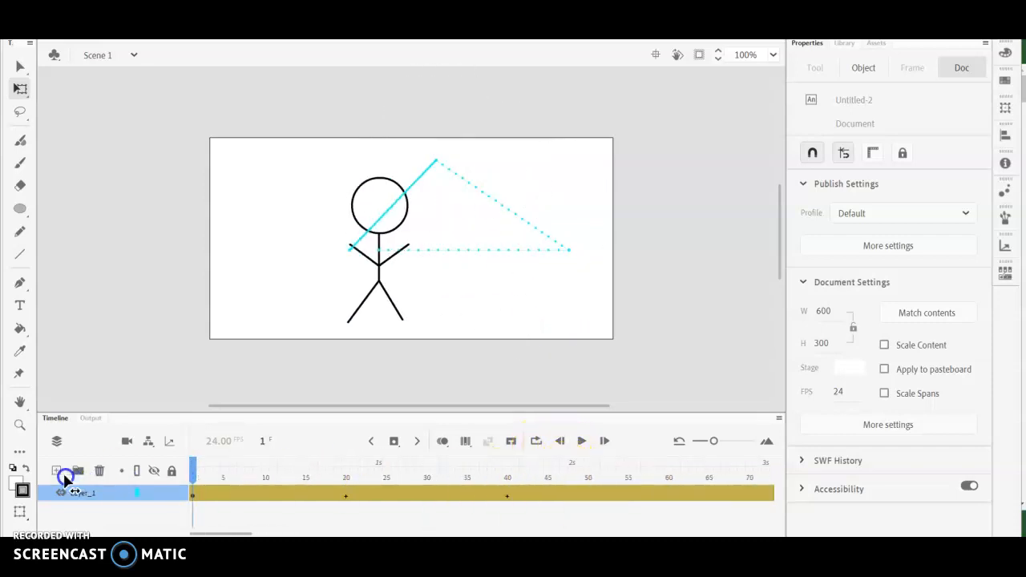
pyautogui.click(581, 441)
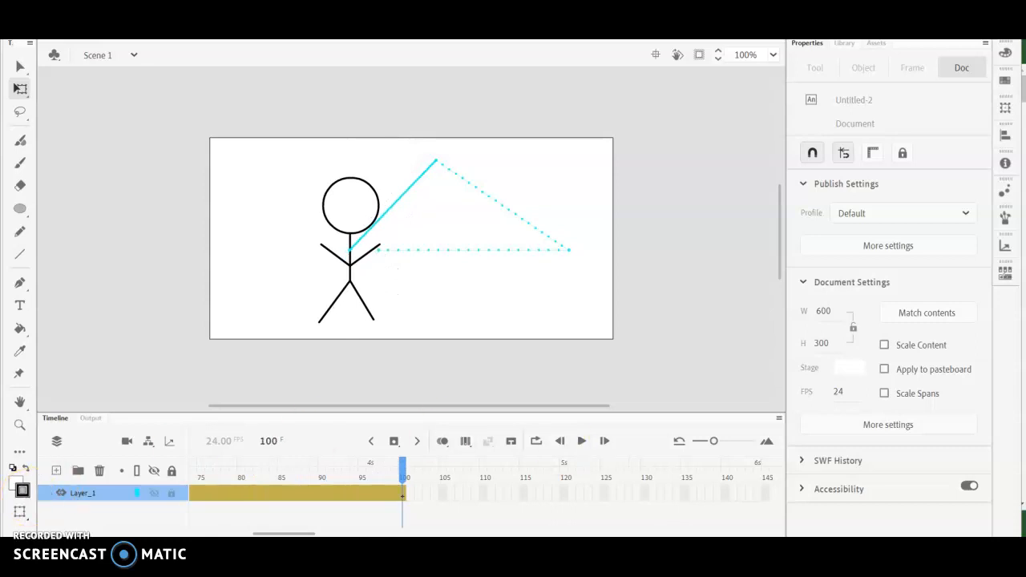
# - At frame 40, shrink the stickman to about 22 by 52 with Free Transform and play the animation from frame 1
pyautogui.moveTo(309, 533); pyautogui.dragTo(269, 534)
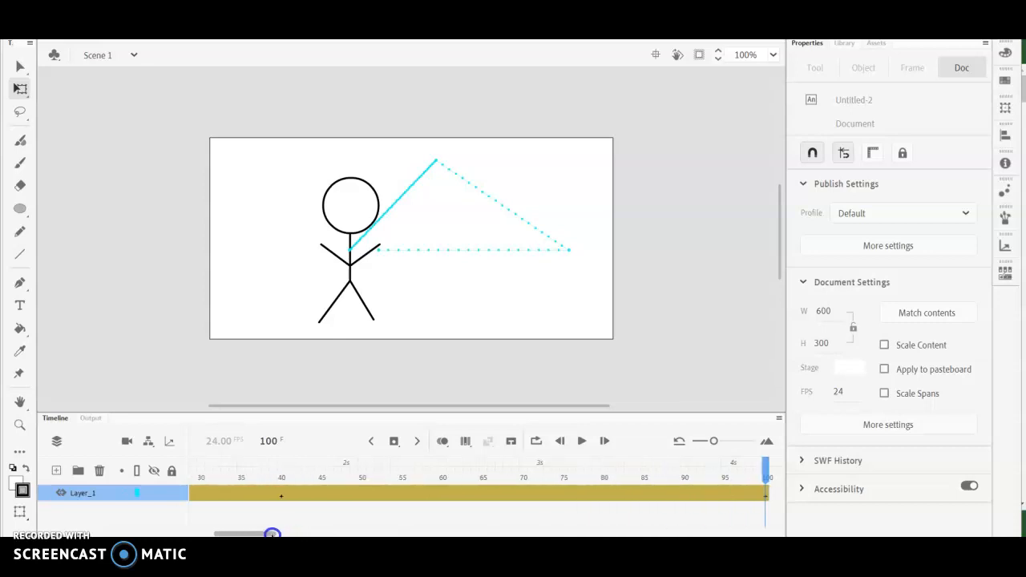
pyautogui.click(280, 495)
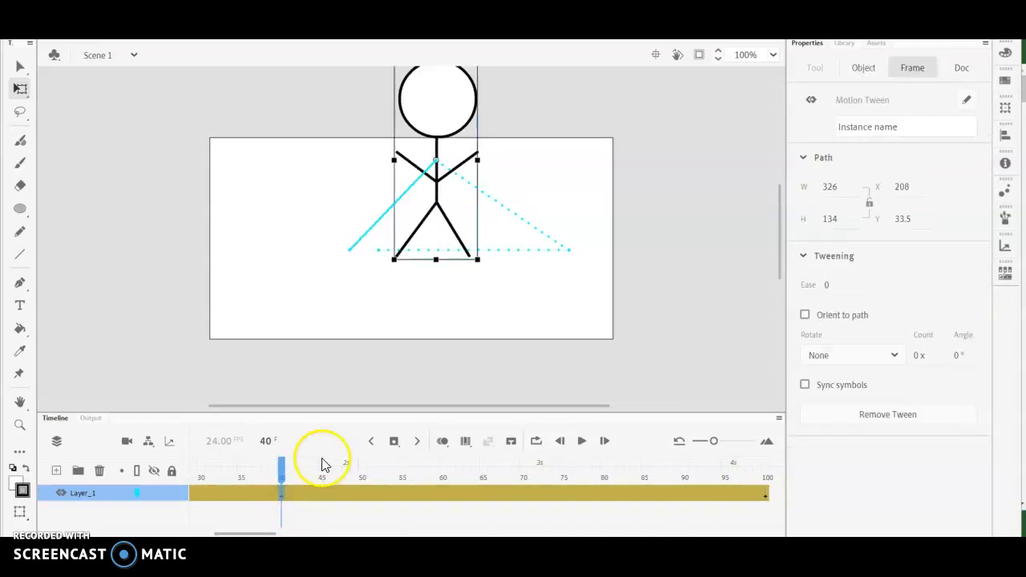
pyautogui.click(22, 94)
pyautogui.moveTo(477, 259); pyautogui.dragTo(444, 219)
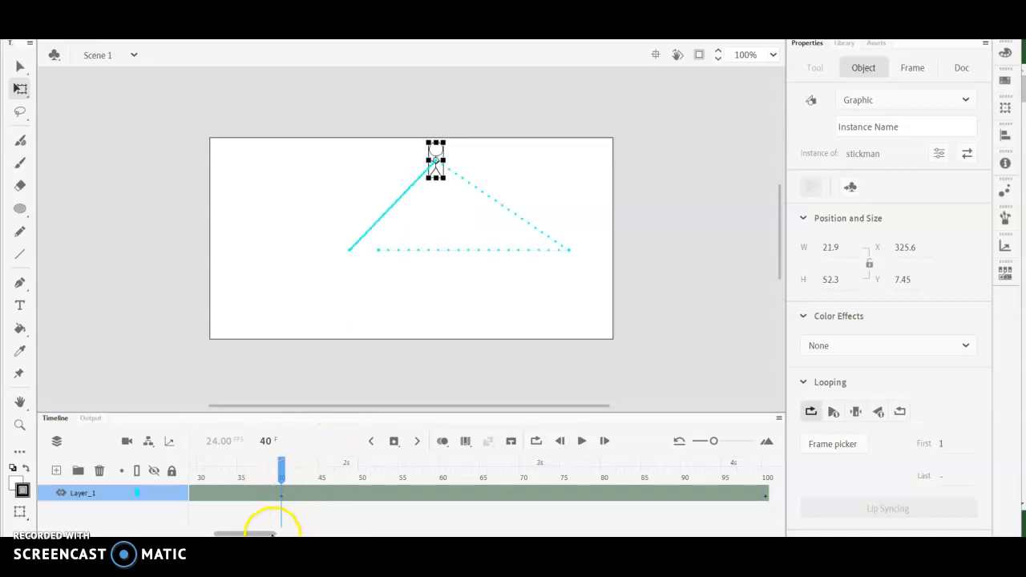
pyautogui.moveTo(273, 532); pyautogui.dragTo(183, 534)
pyautogui.click(193, 463)
pyautogui.click(582, 442)
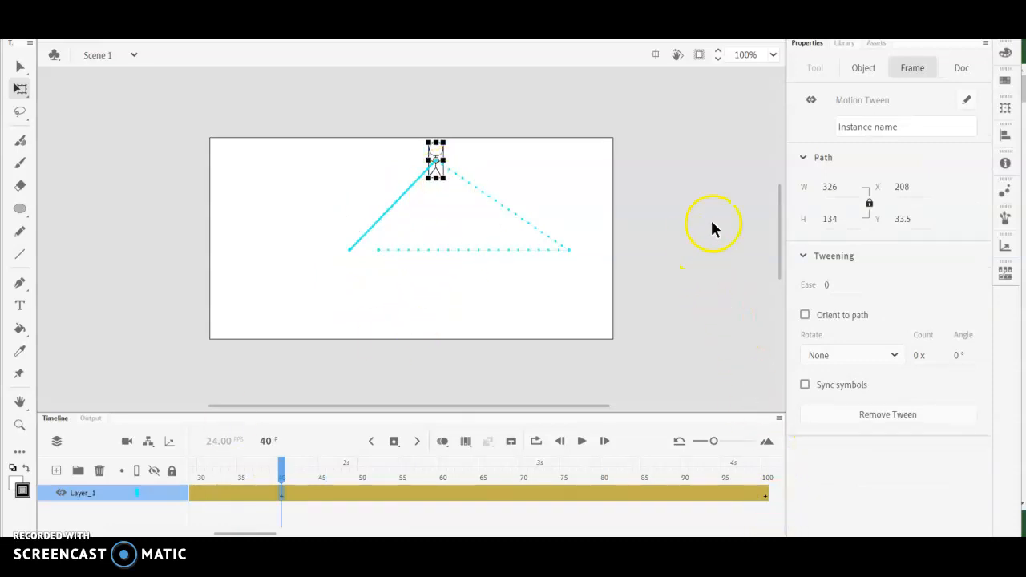
# - At frame 100, set the stickman's width to 21.9 with proportions linked, matching its size at frame 40
pyautogui.click(865, 70)
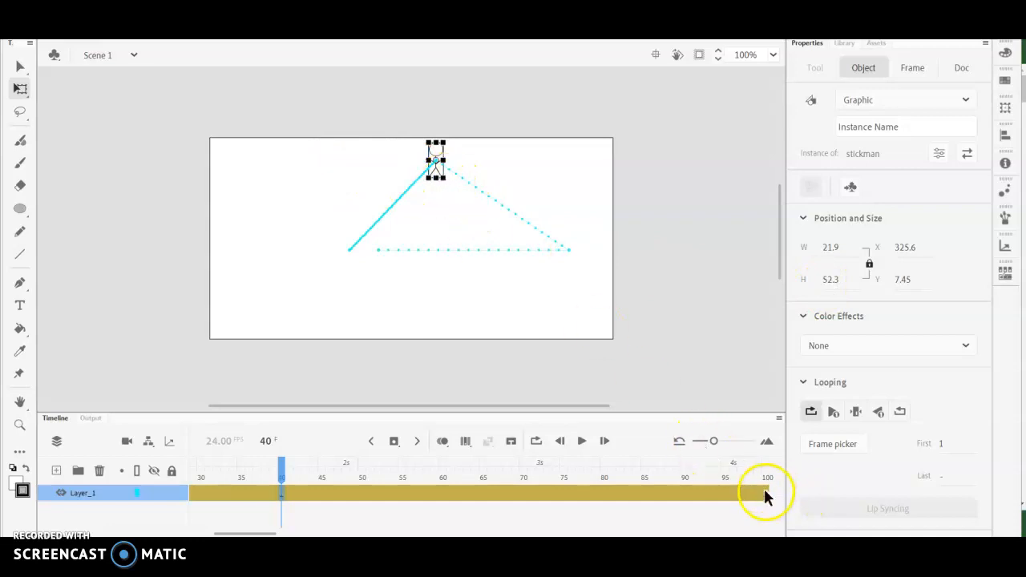
pyautogui.click(764, 492)
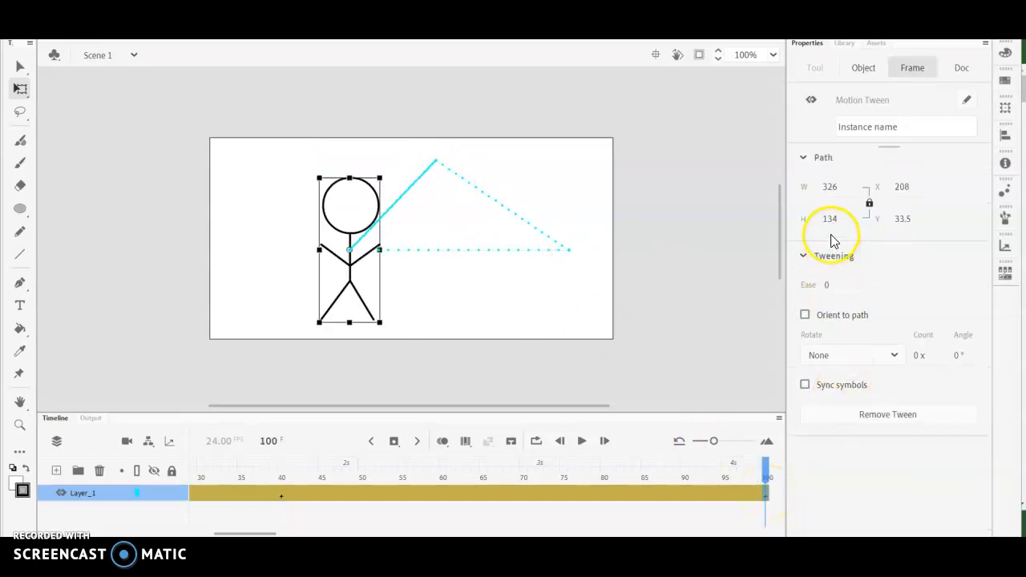
pyautogui.click(866, 71)
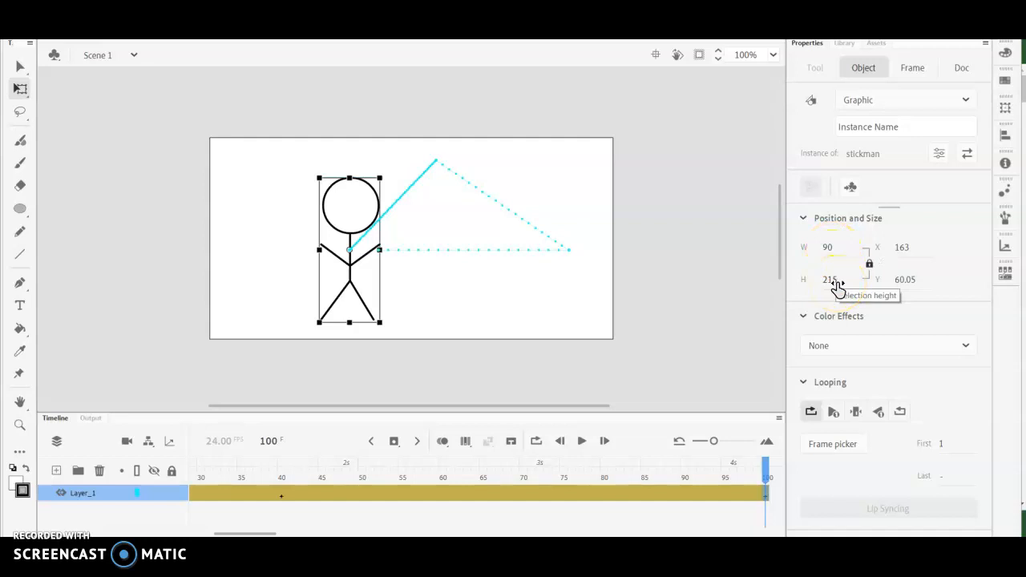
pyautogui.click(869, 266)
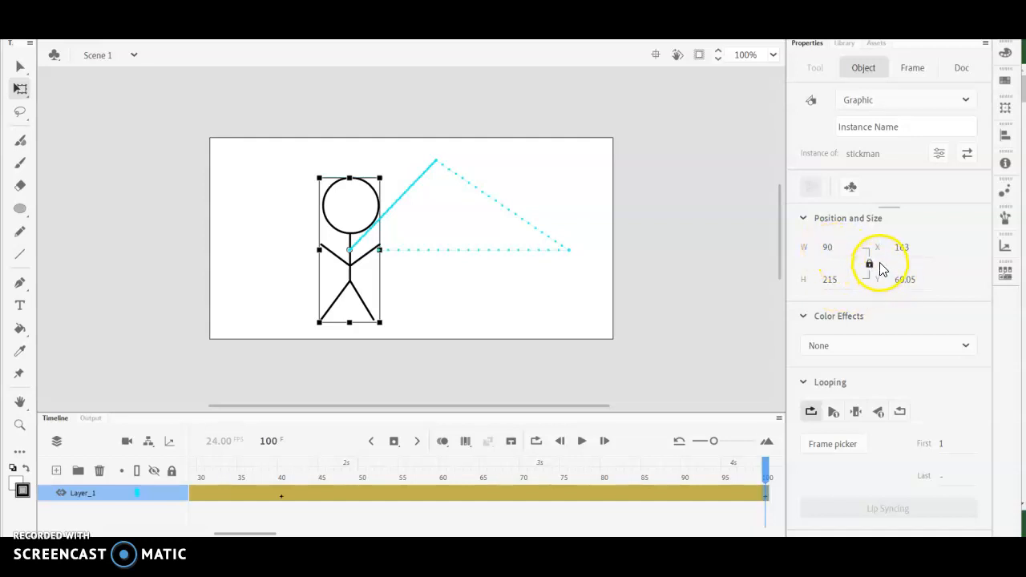
pyautogui.click(830, 248)
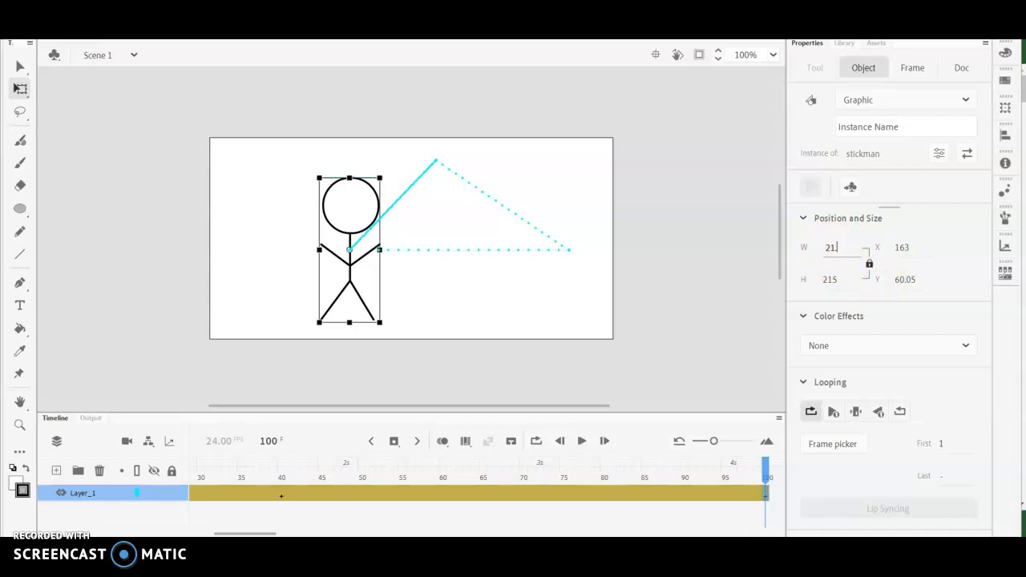
pyautogui.click(840, 277)
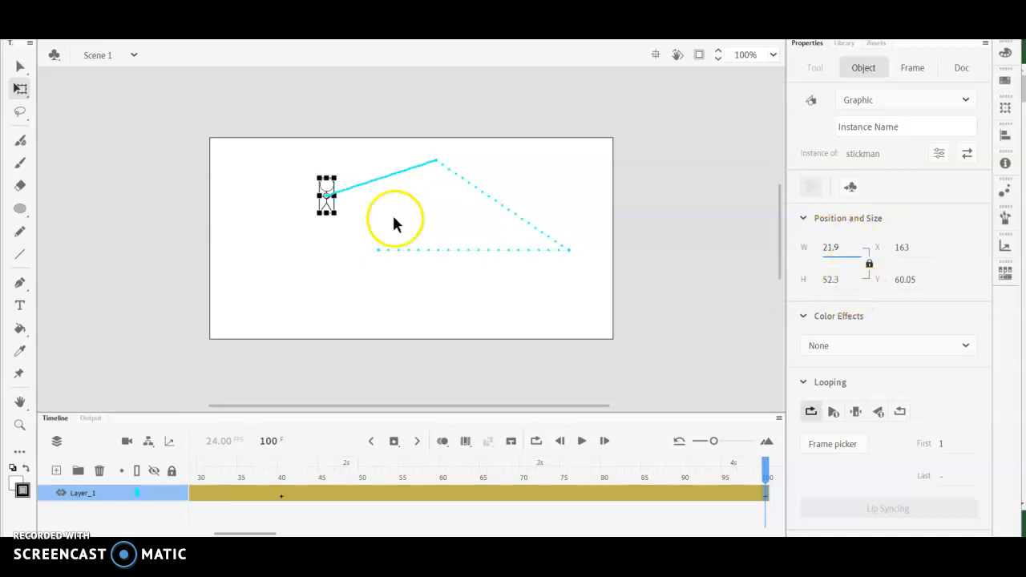
# - At frame 100, move the shrunken stickman close to the starting point of the motion path and play the animation from frame 1
pyautogui.click(327, 210)
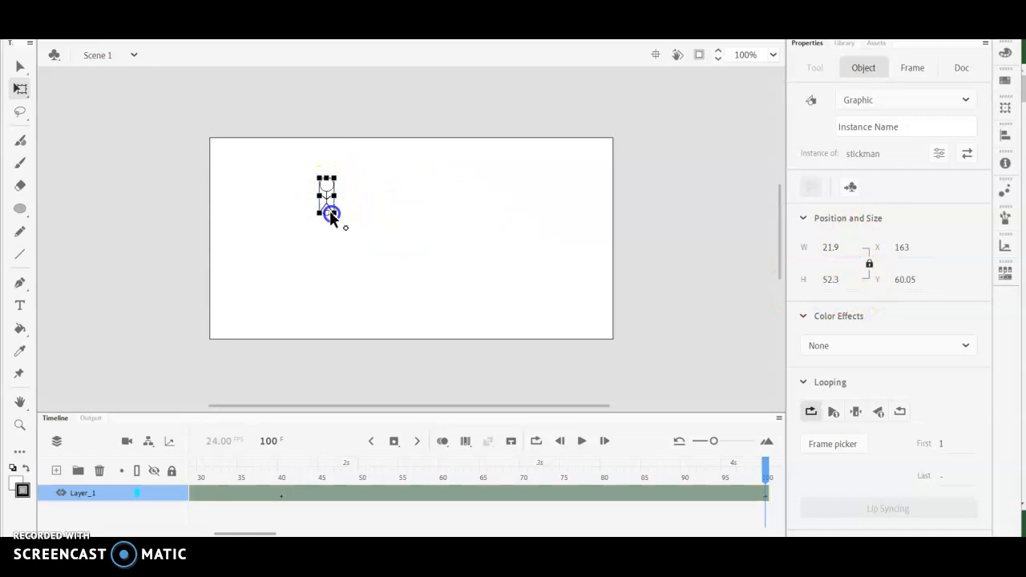
pyautogui.click(118, 12)
pyautogui.click(145, 29)
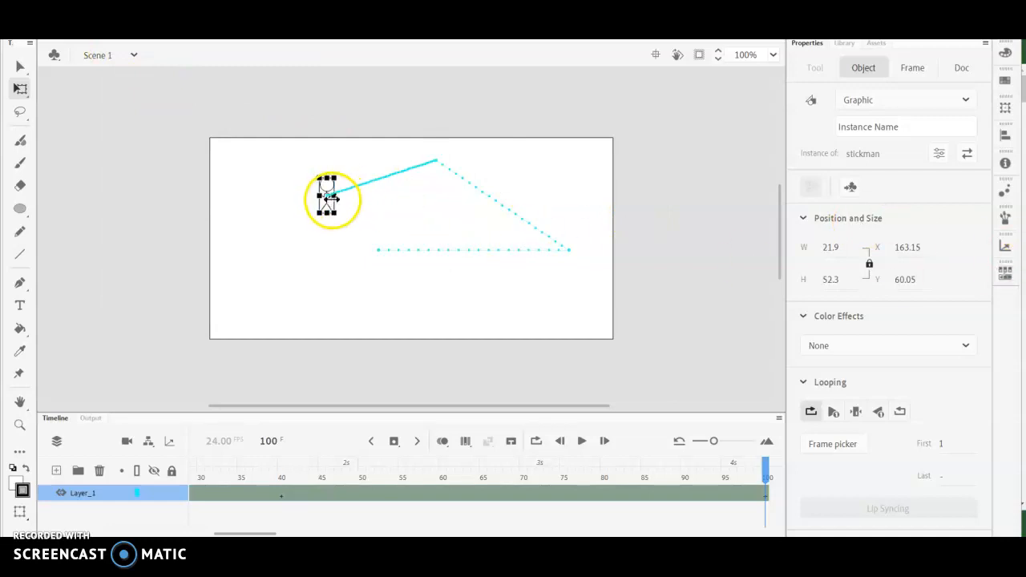
pyautogui.moveTo(909, 249)
pyautogui.mouseDown()
pyautogui.moveTo(942, 249)
pyautogui.moveTo(918, 255)
pyautogui.moveTo(946, 259)
pyautogui.moveTo(891, 280)
pyautogui.moveTo(958, 274)
pyautogui.moveTo(900, 249)
pyautogui.moveTo(920, 250)
pyautogui.mouseUp()
pyautogui.moveTo(765, 474); pyautogui.dragTo(18, 481)
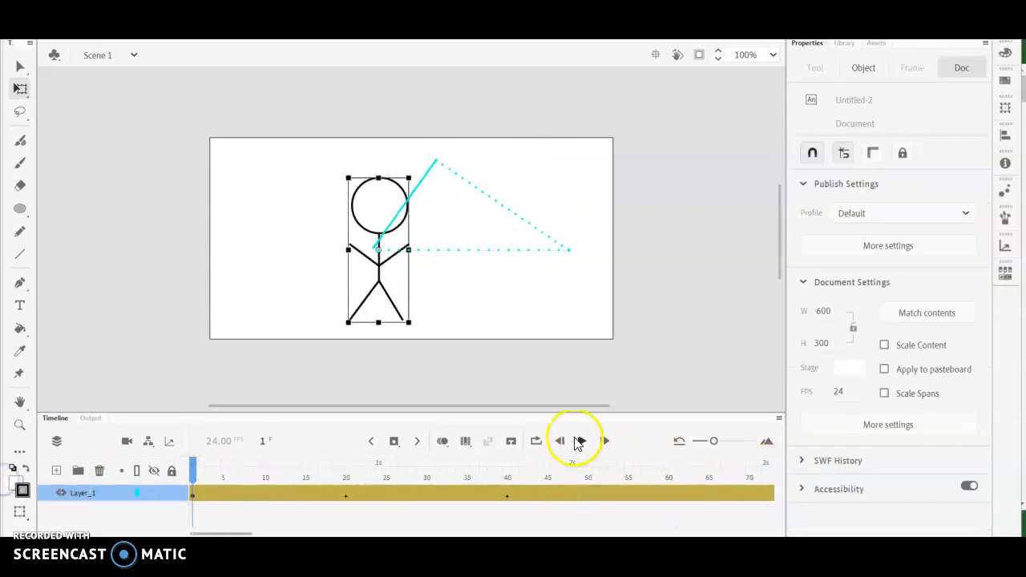
pyautogui.click(581, 442)
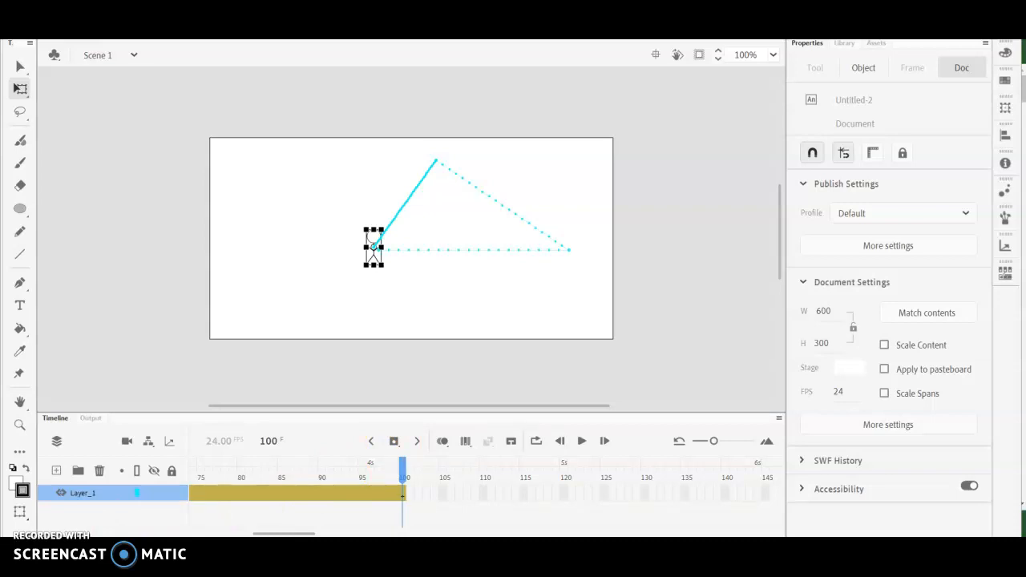
# - Add a new layer above Layer_1
pyautogui.click(56, 471)
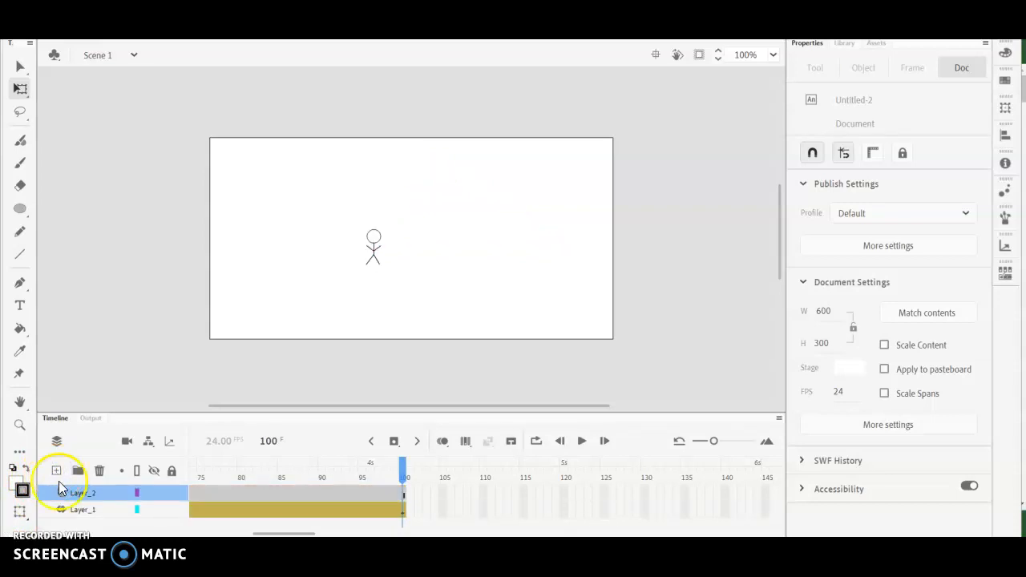
# - Rename Layer_2 as "rotate"
pyautogui.doubleClick(82, 493)
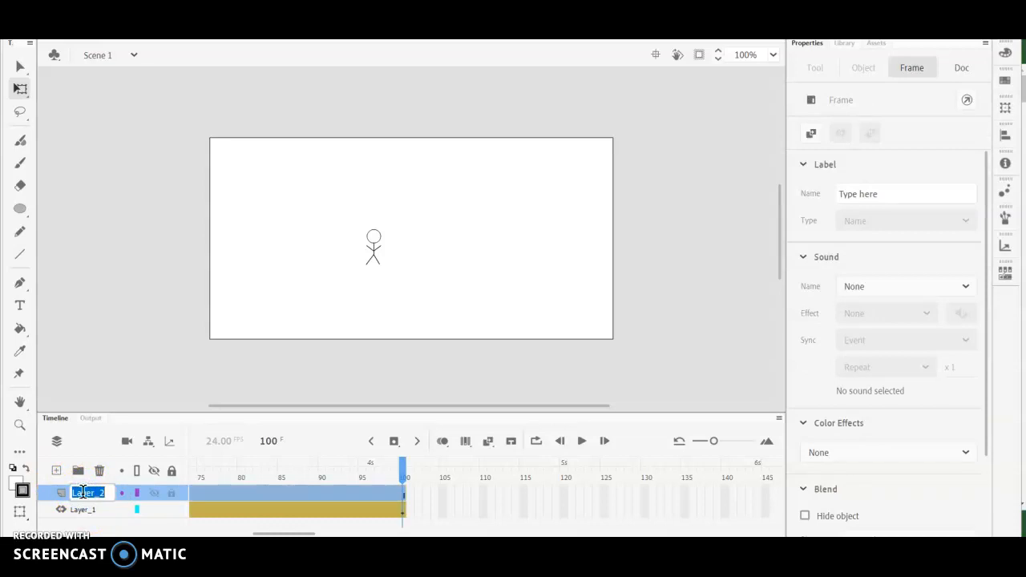
pyautogui.write('rotate')
pyautogui.click(80, 526)
# - Move the stickman tween frames 60 to 80 from Layer_1 onto the same frames of the rotate layer
pyautogui.moveTo(309, 532); pyautogui.dragTo(277, 533)
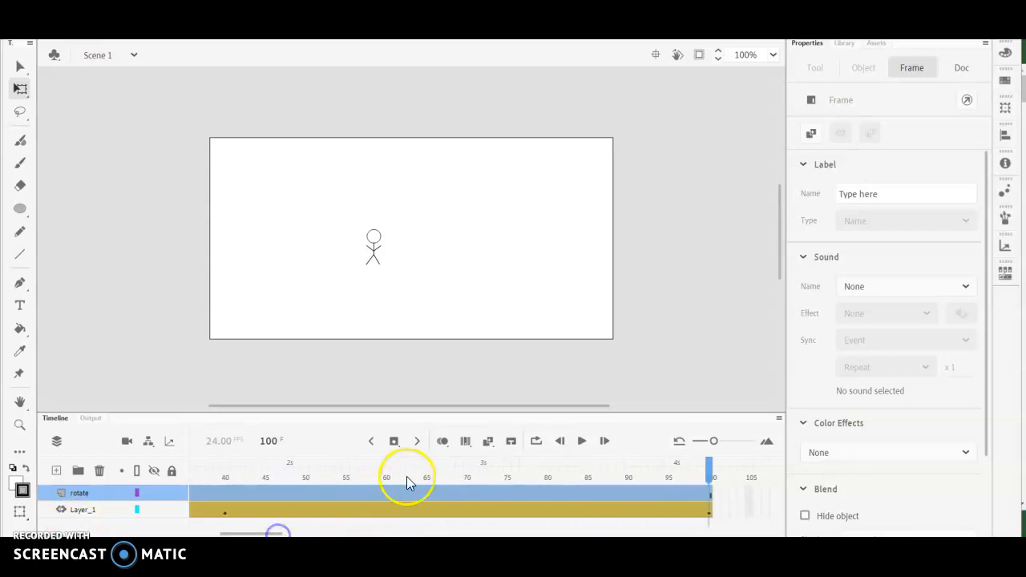
pyautogui.click(387, 511)
pyautogui.moveTo(387, 511); pyautogui.dragTo(551, 507)
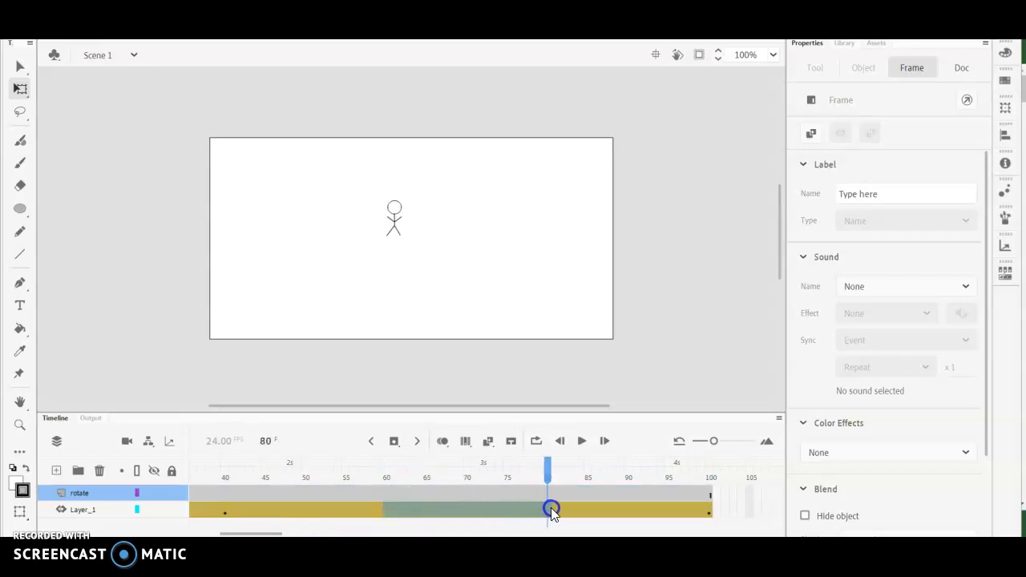
pyautogui.moveTo(550, 507); pyautogui.dragTo(522, 495)
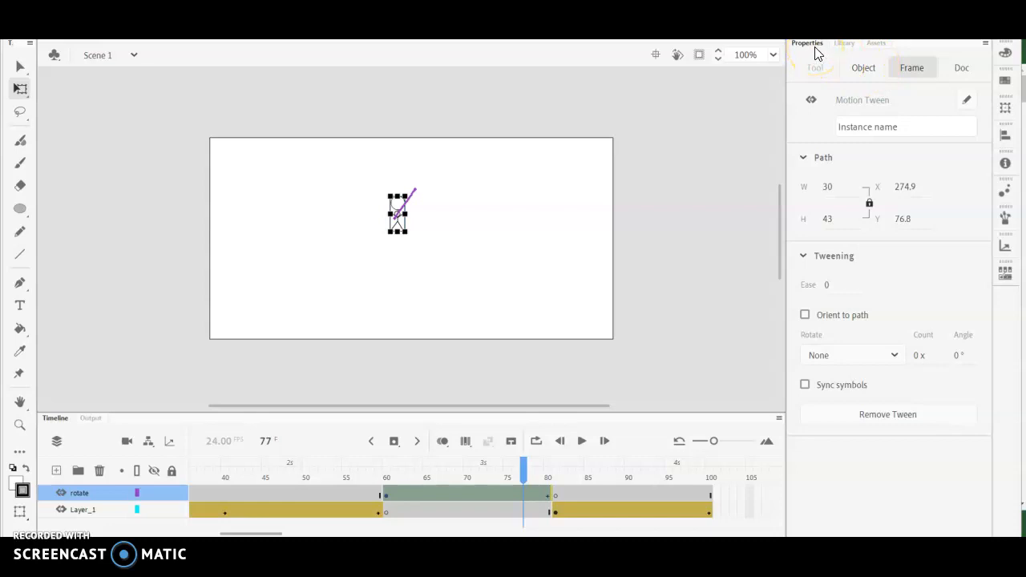
# - Set the rotate layer's motion tween to rotate clockwise with a count of 2
pyautogui.click(862, 69)
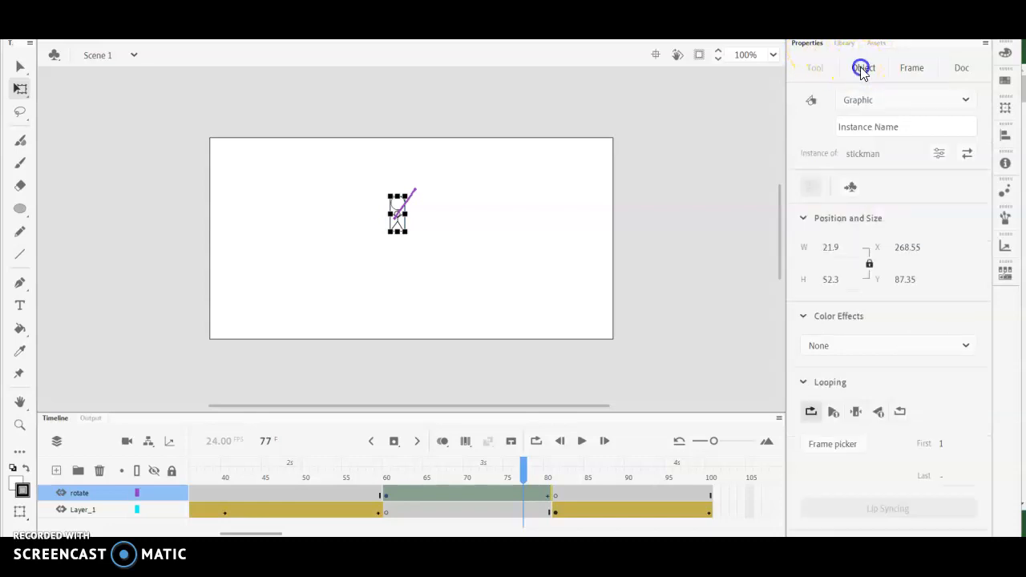
pyautogui.click(900, 72)
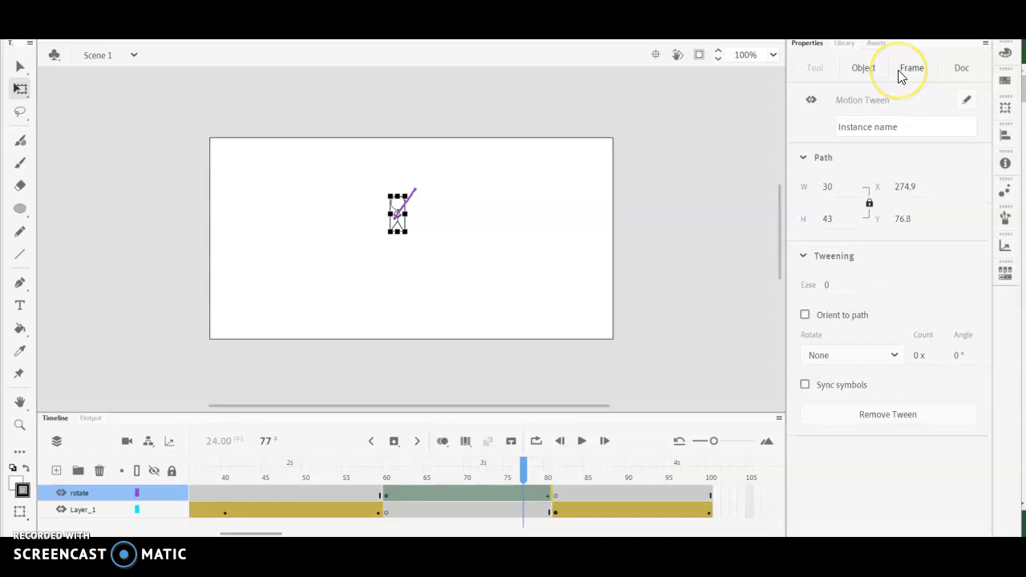
pyautogui.click(898, 73)
pyautogui.click(816, 49)
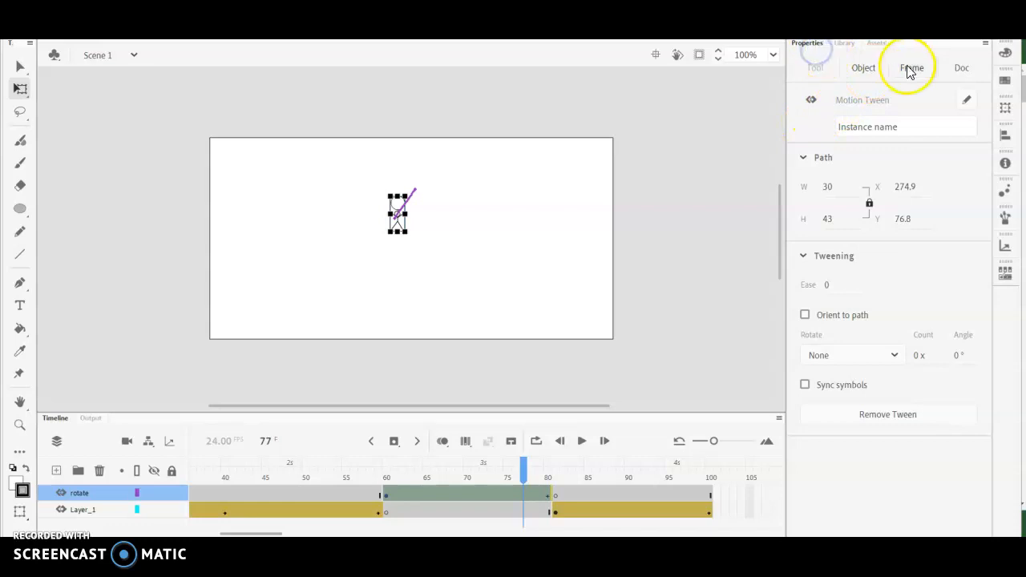
pyautogui.click(861, 68)
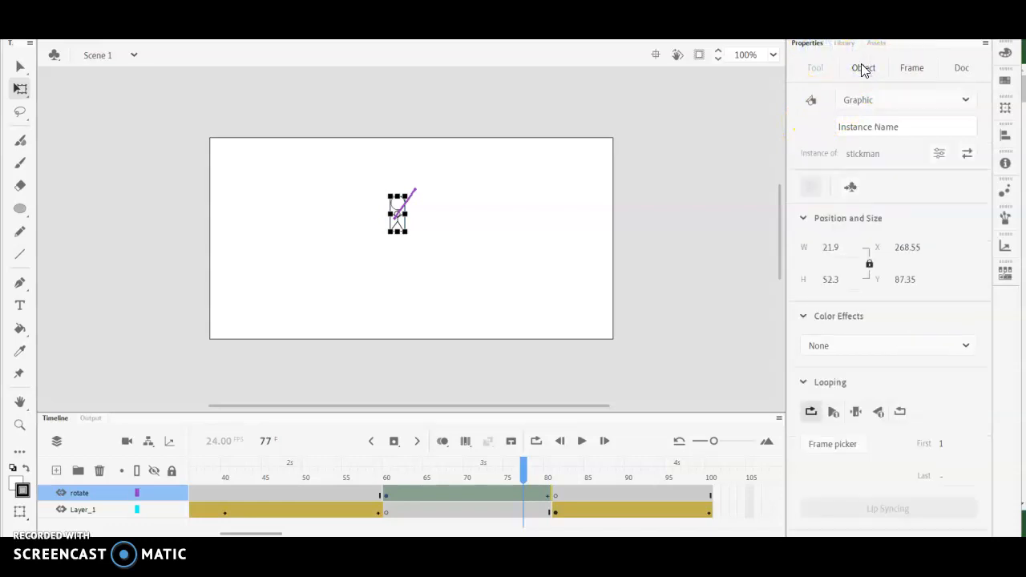
pyautogui.click(911, 77)
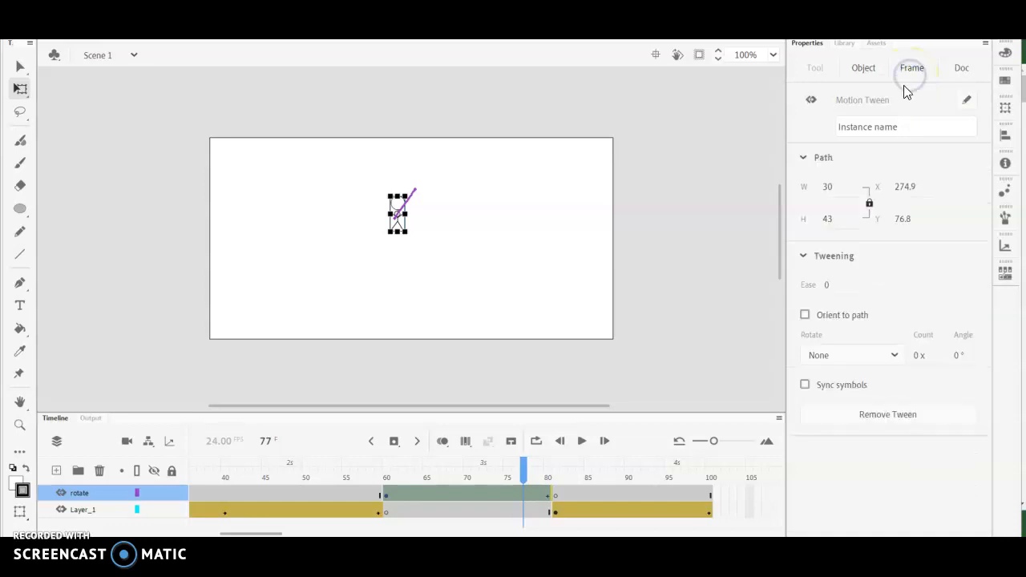
pyautogui.click(891, 355)
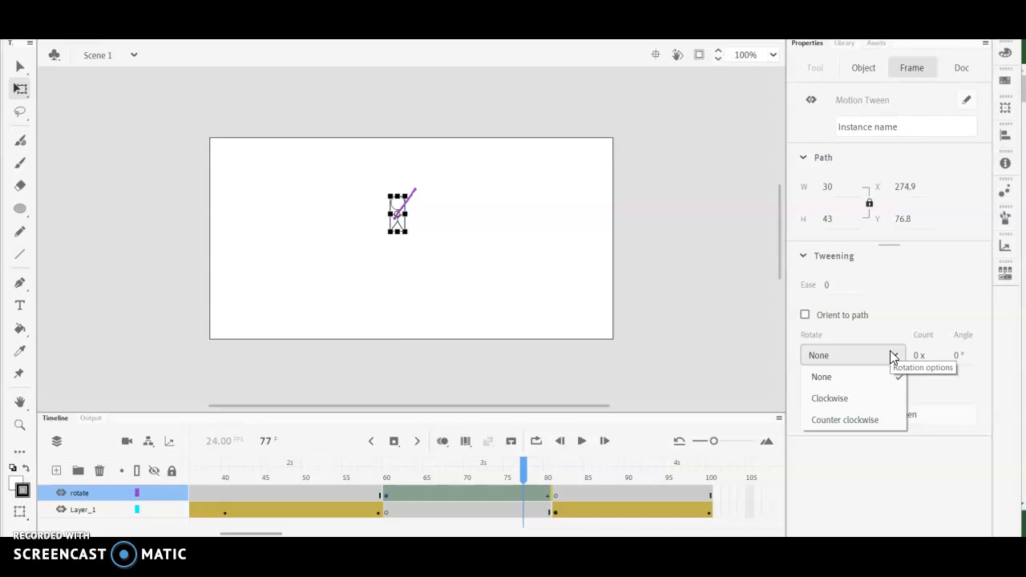
pyautogui.click(872, 403)
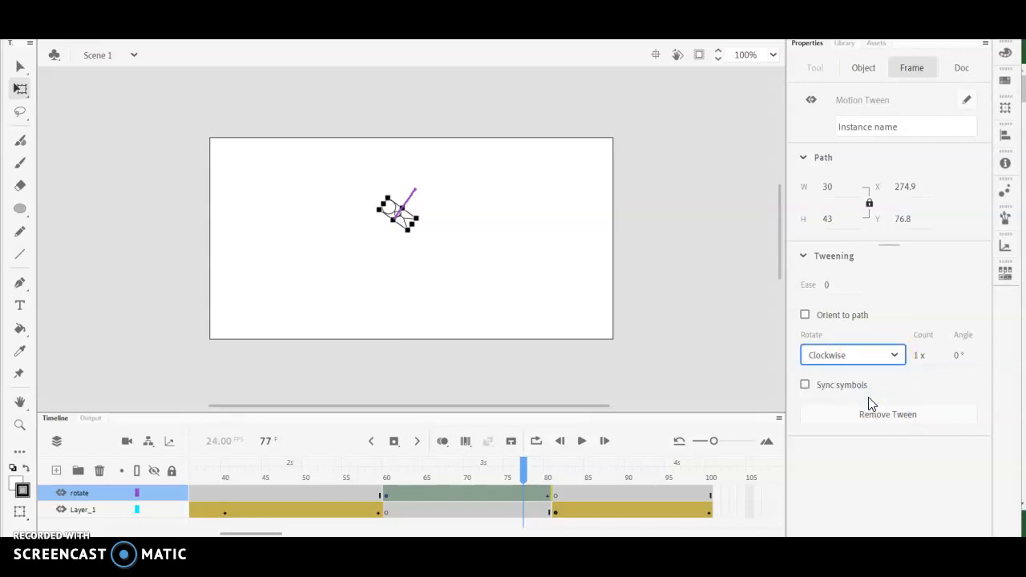
pyautogui.moveTo(921, 355); pyautogui.dragTo(925, 355)
pyautogui.click(924, 355)
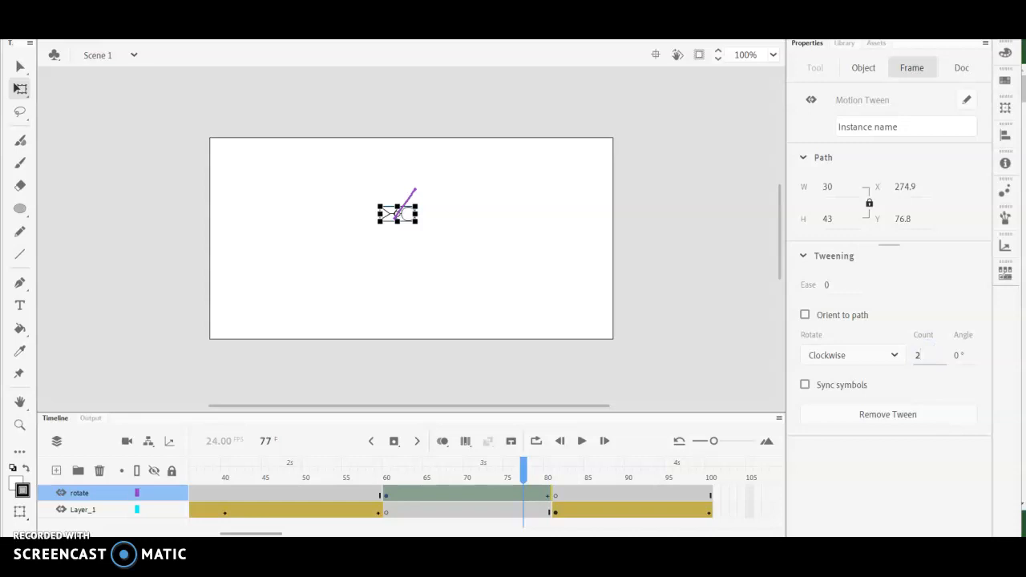
pyautogui.write('2')
pyautogui.press('Return')
# - Play the animation from the first frame to check the stickman's rotation, and replay it
pyautogui.moveTo(522, 470); pyautogui.dragTo(166, 470)
pyautogui.click(582, 441)
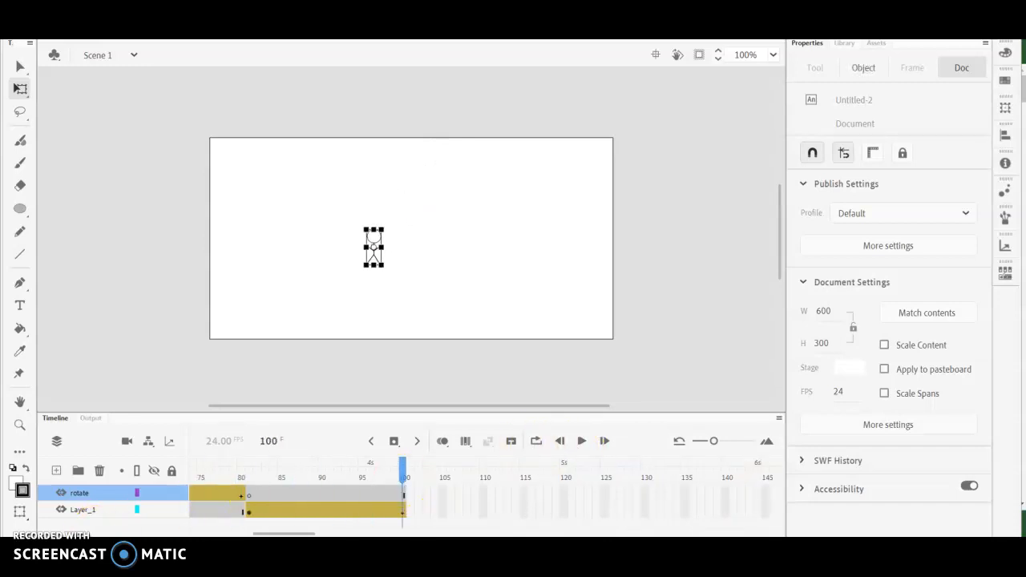
pyautogui.moveTo(284, 534); pyautogui.dragTo(220, 534)
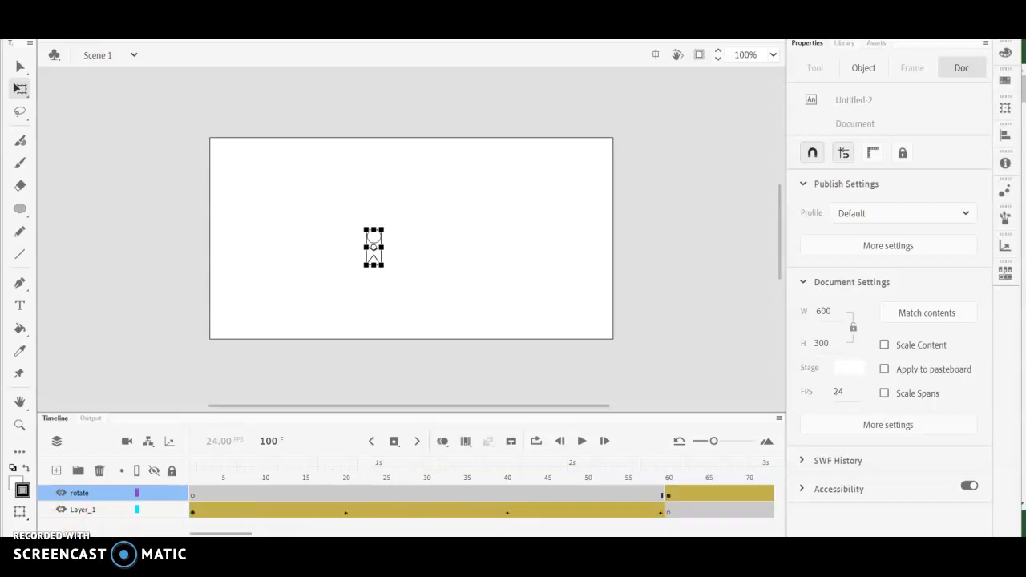
pyautogui.click(583, 445)
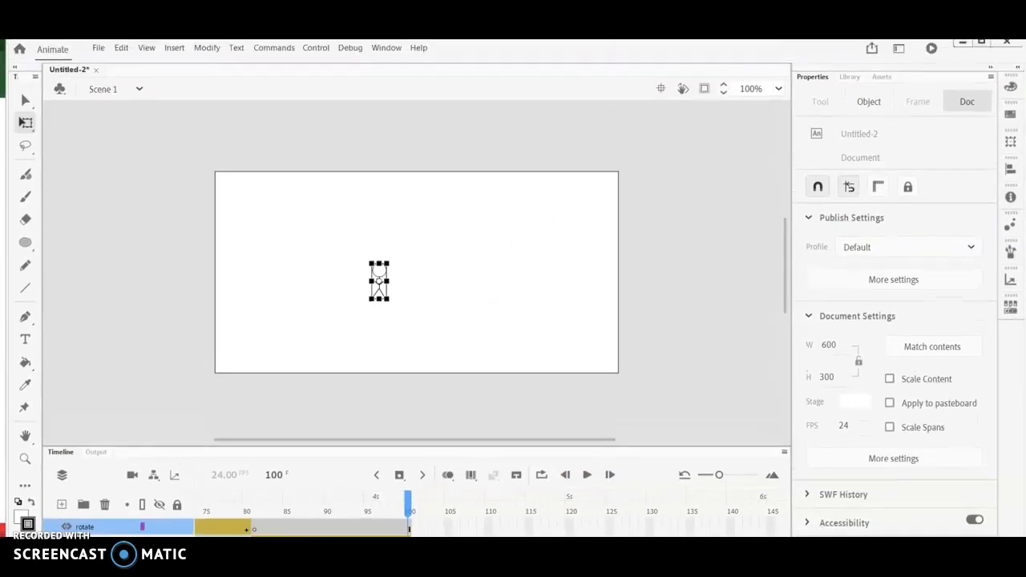
# - Save the document as "animate 3" in Animate Document (*.fla) format in the Animation folder
pyautogui.click(98, 48)
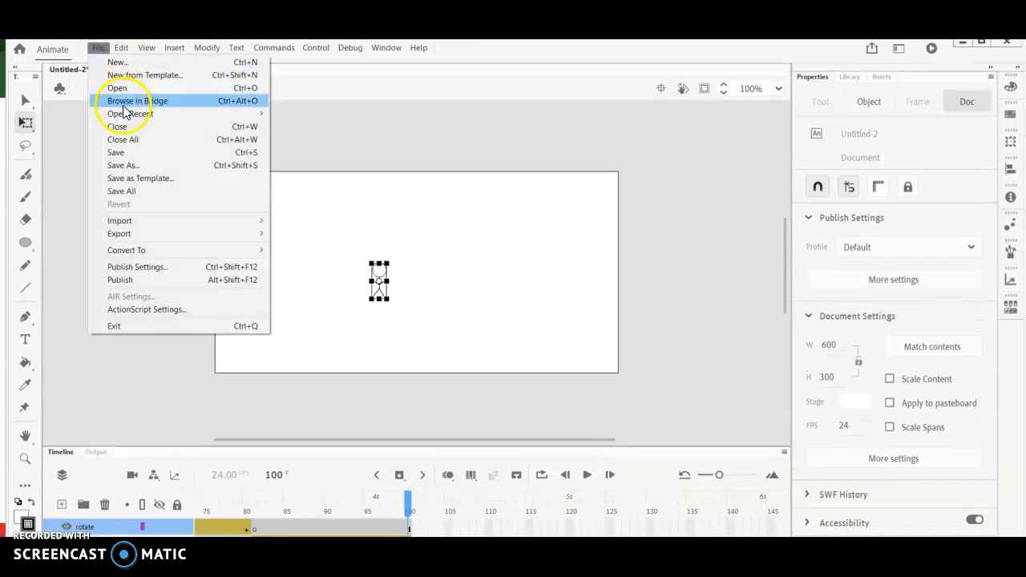
pyautogui.click(124, 152)
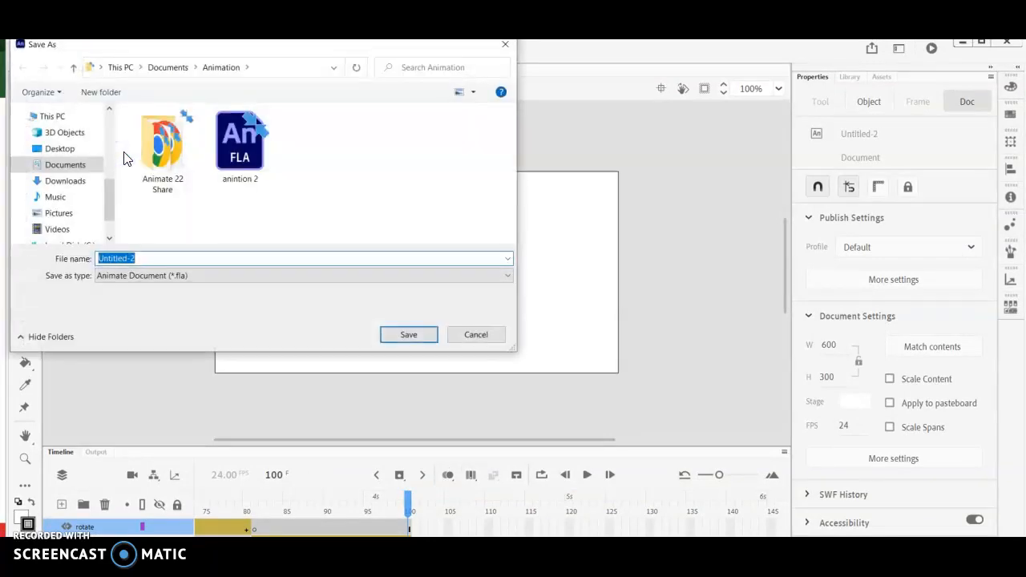
pyautogui.write('anima')
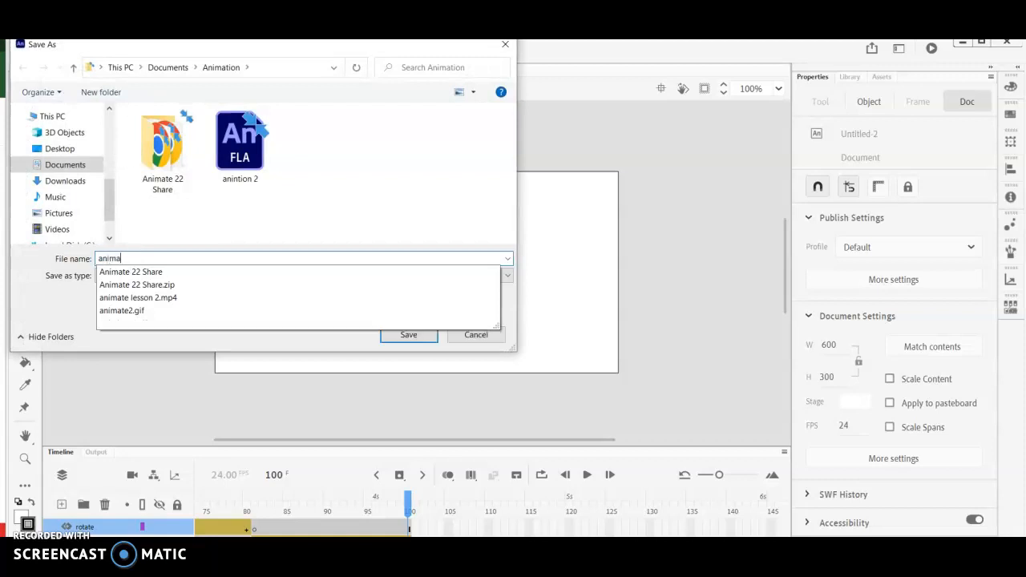
pyautogui.write('te 3')
pyautogui.click(421, 335)
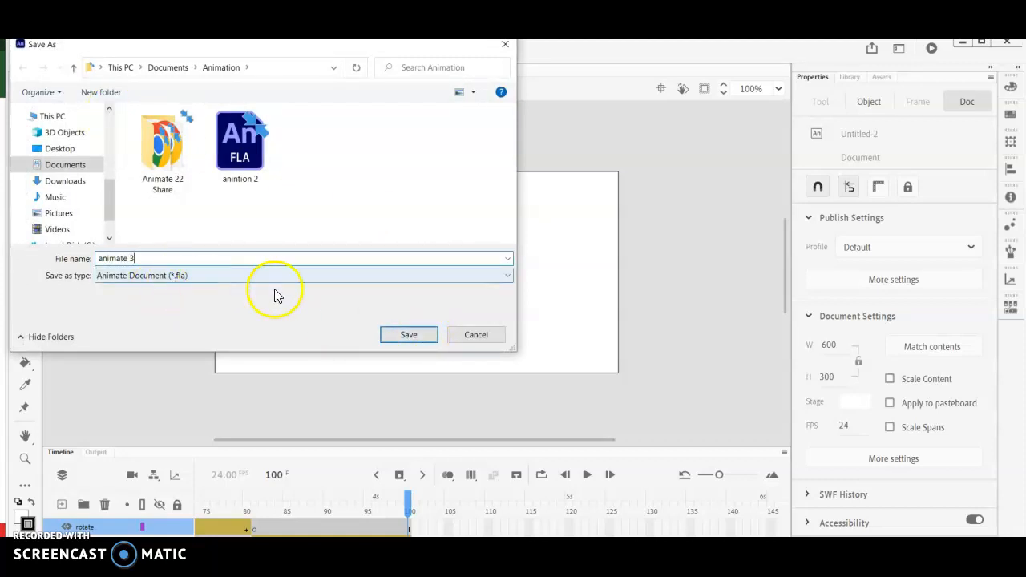
pyautogui.click(408, 335)
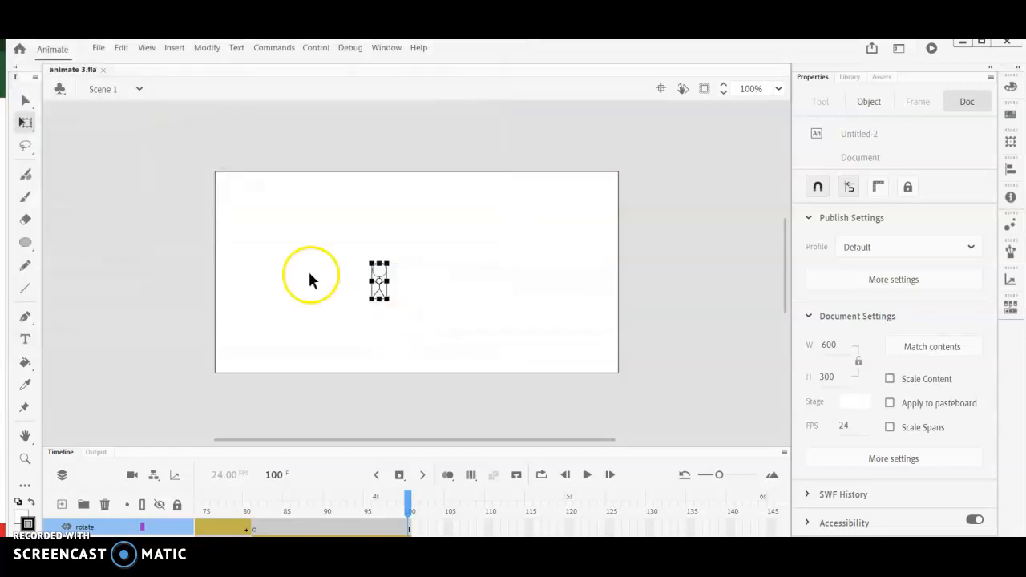
pyautogui.click(98, 48)
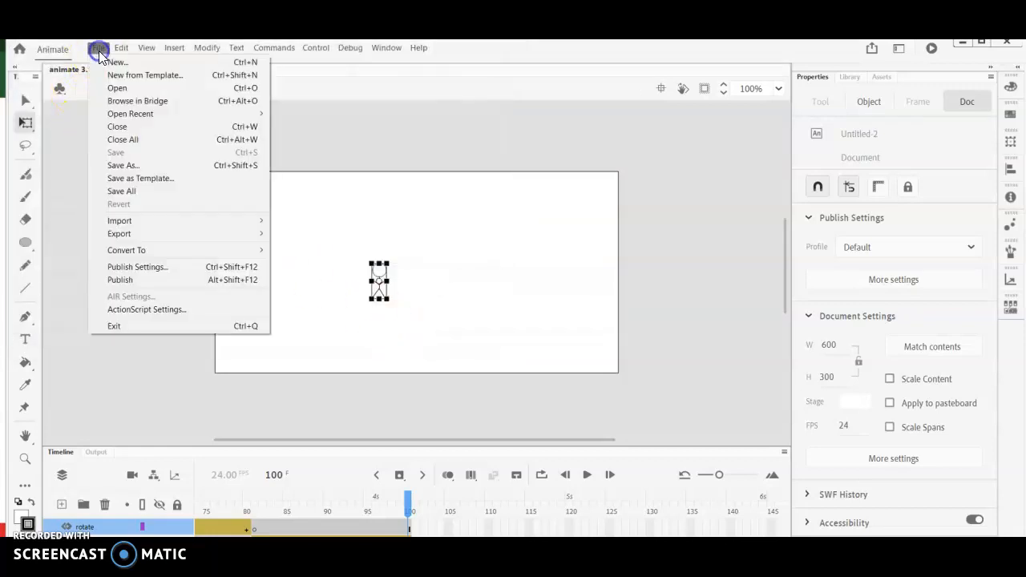
pyautogui.click(128, 165)
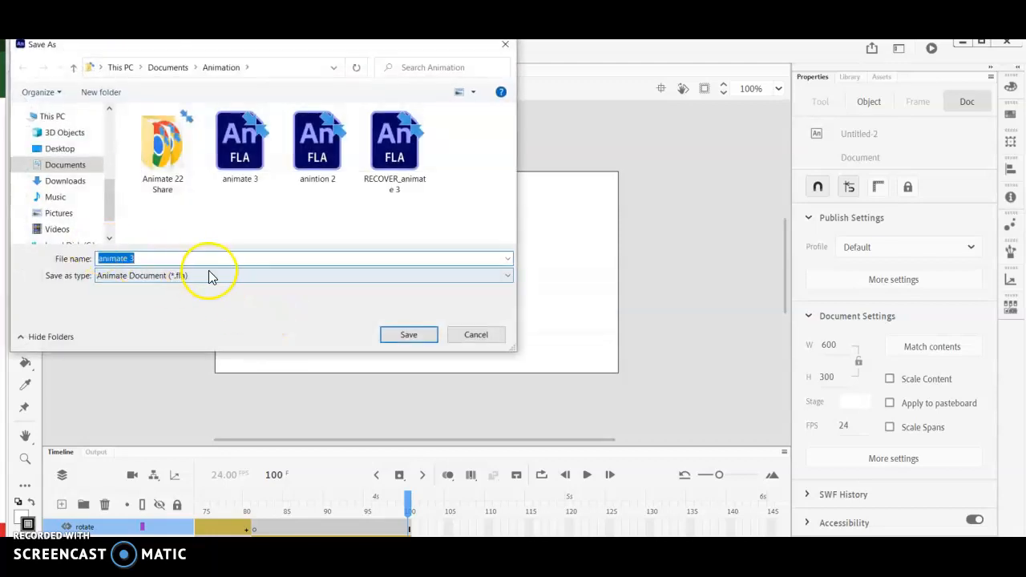
pyautogui.click(481, 335)
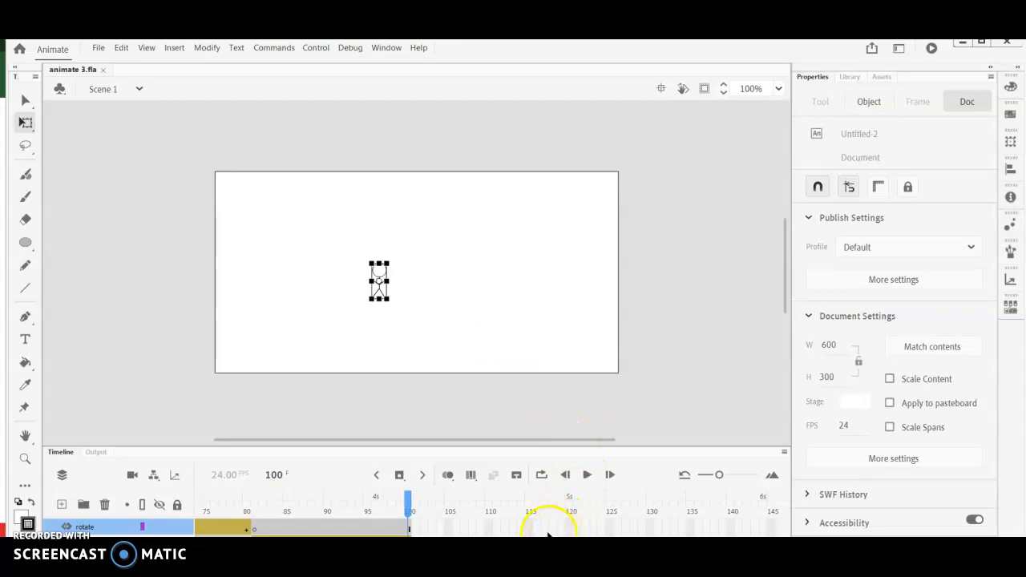
pyautogui.click(100, 48)
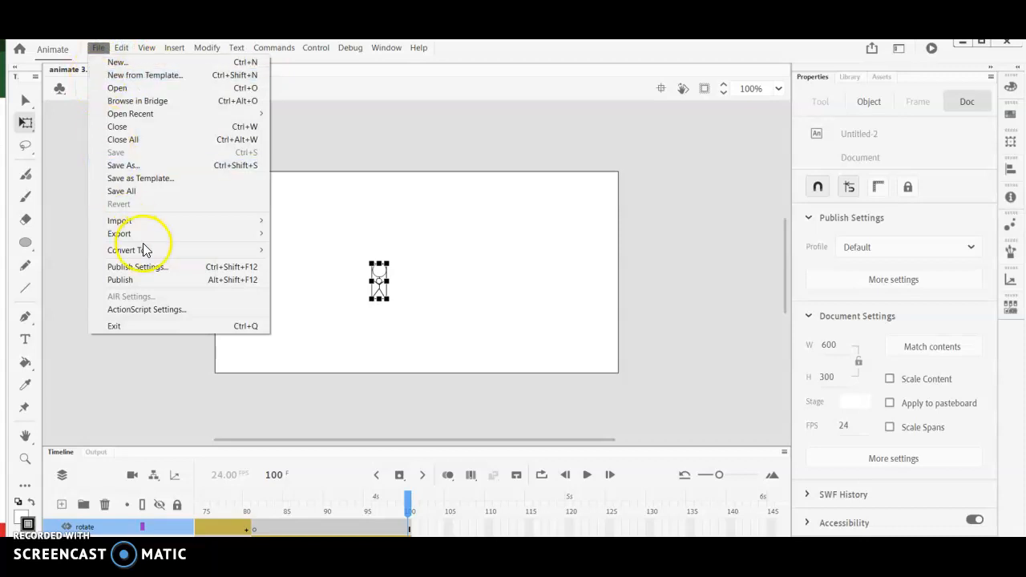
pyautogui.moveTo(151, 237)
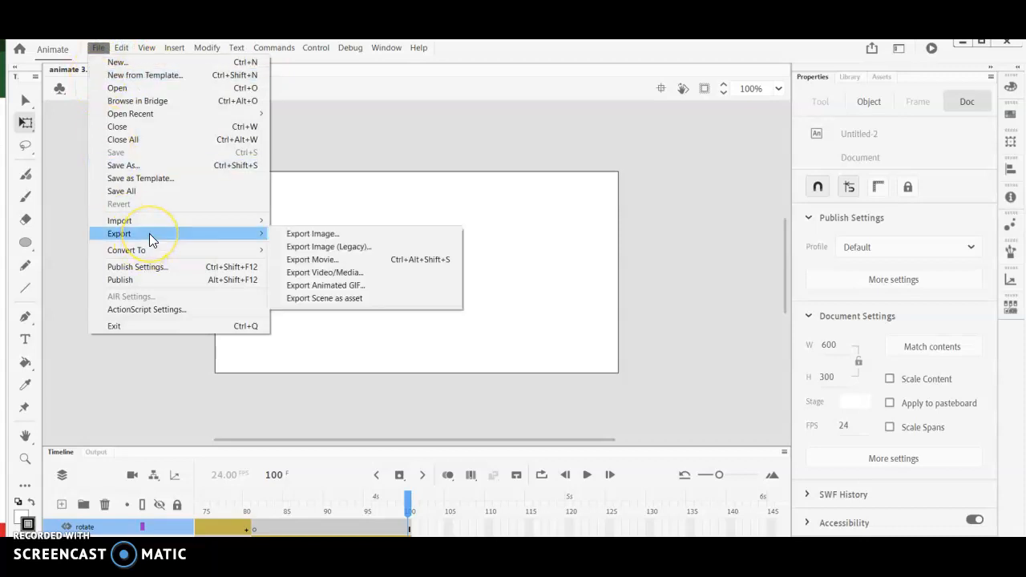
pyautogui.click(379, 273)
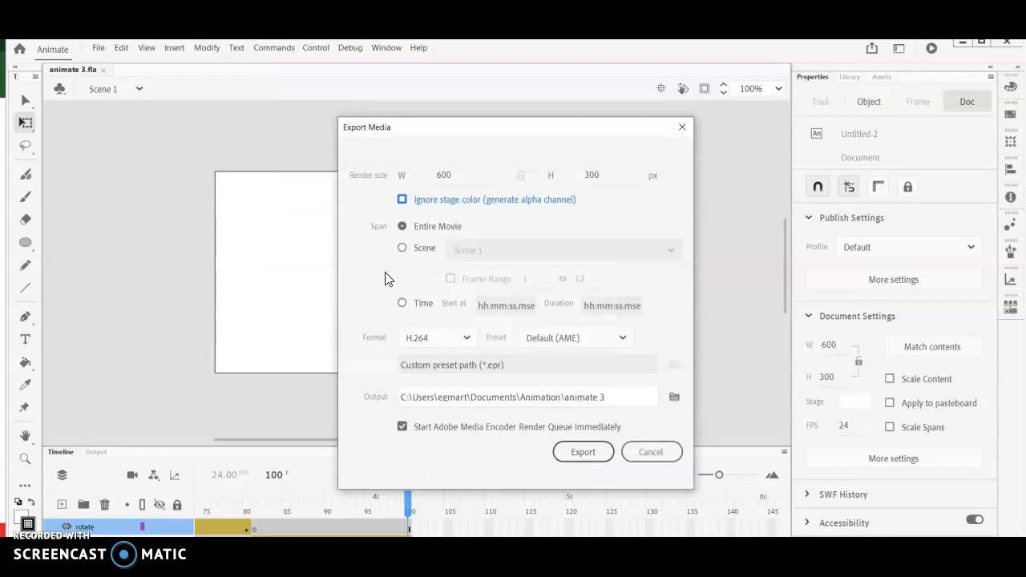
pyautogui.click(678, 461)
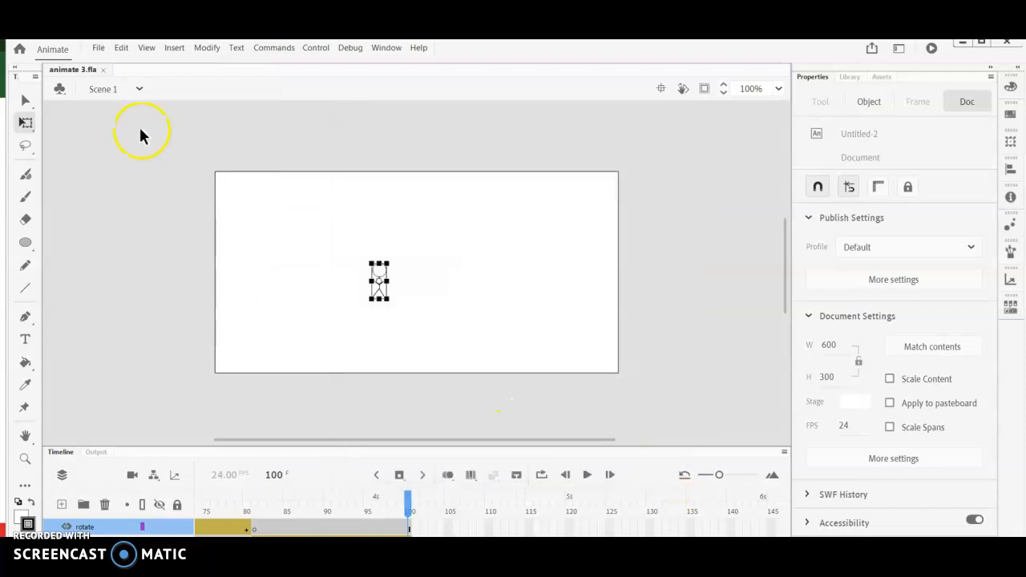
# - Export the animation as an animated GIF named animate-3 into the Animation folder, keeping the 600 by 300 px size
pyautogui.click(97, 47)
pyautogui.moveTo(141, 234)
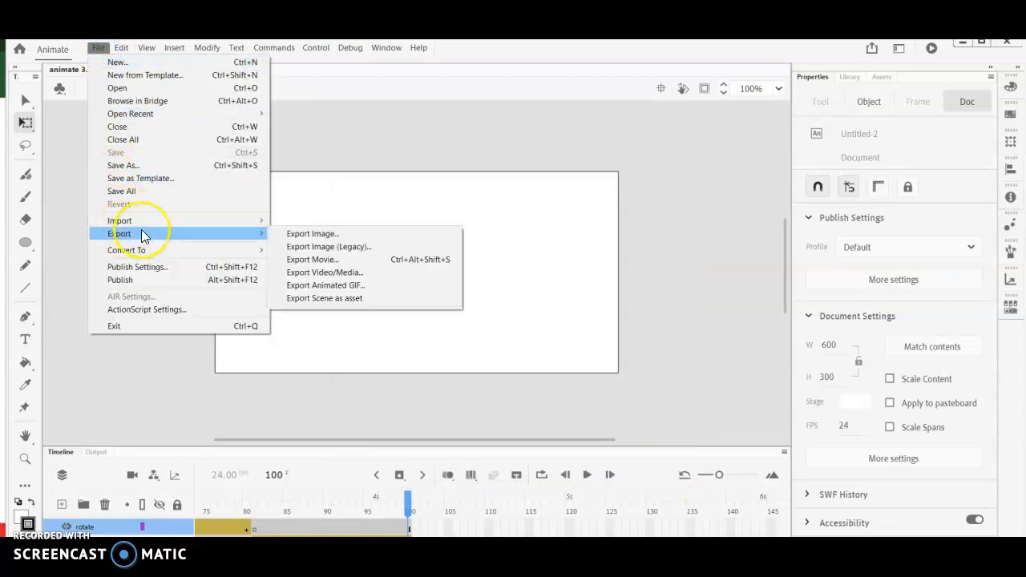
pyautogui.click(388, 292)
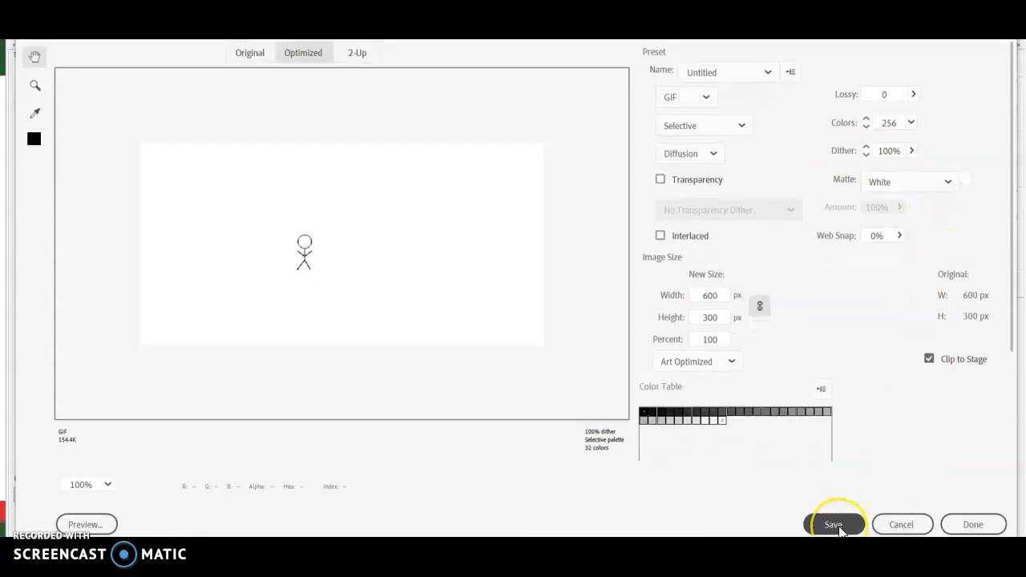
pyautogui.click(834, 525)
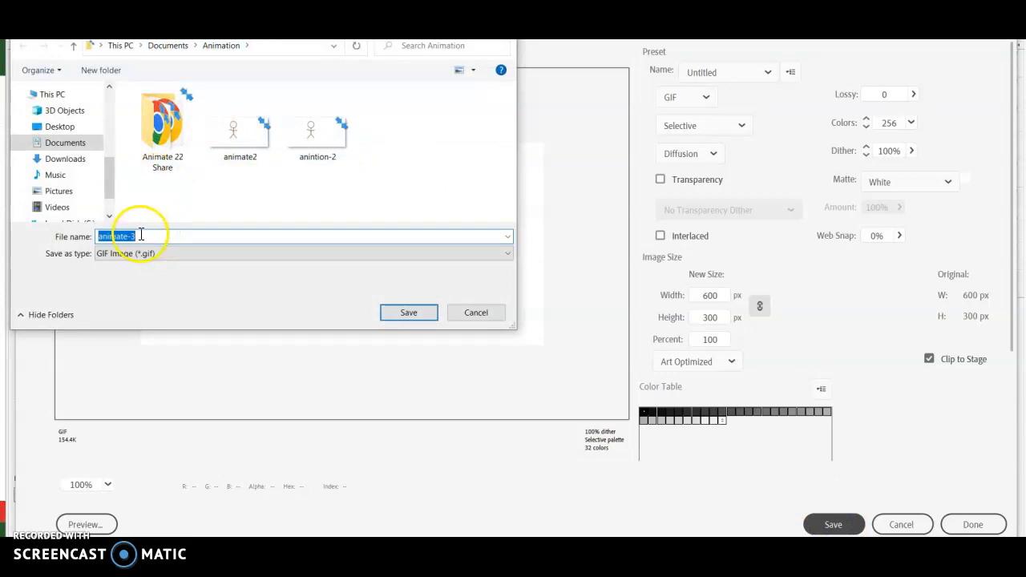
pyautogui.click(427, 316)
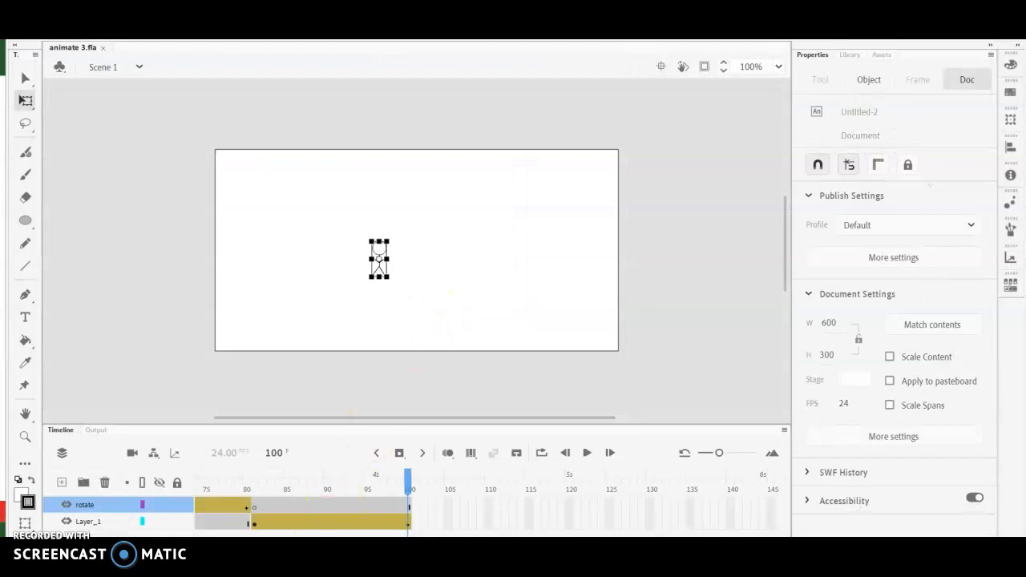
# - Switch to File Explorer, view the exported animate-3 GIF from the Animation folder in Documents, and return to Animate
pyautogui.click(346, 548)
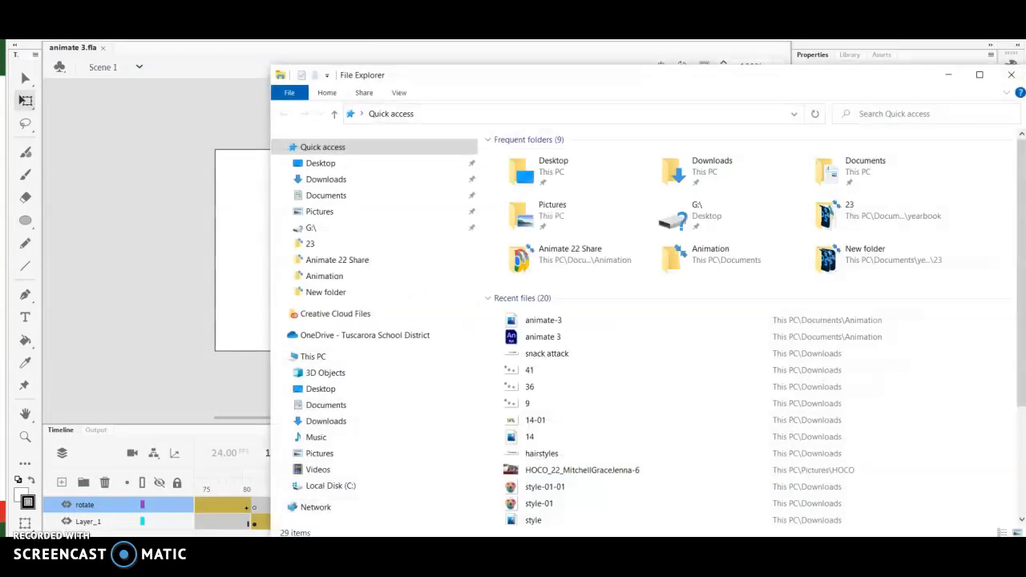
pyautogui.click(337, 411)
pyautogui.click(516, 215)
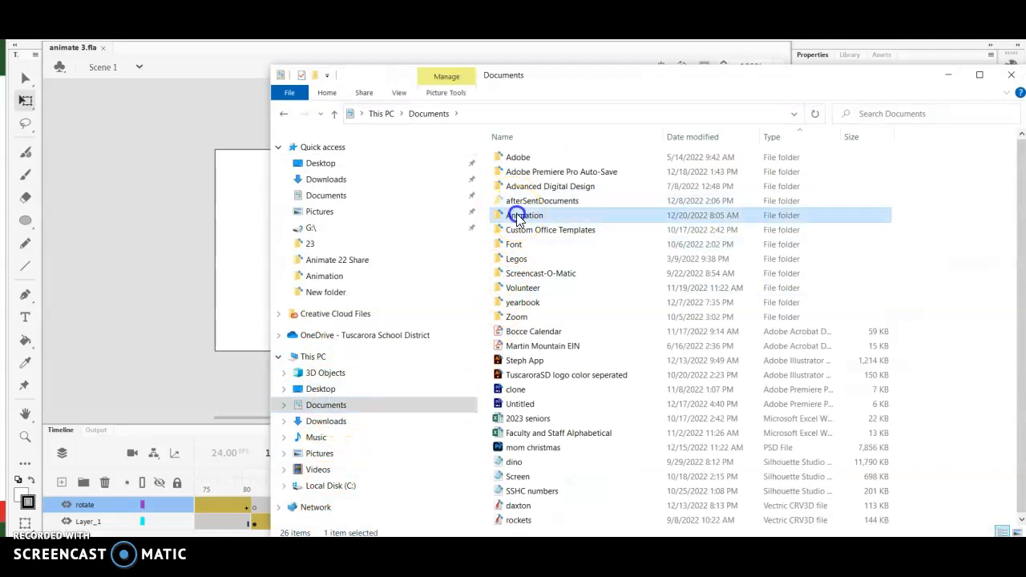
pyautogui.doubleClick(516, 214)
pyautogui.doubleClick(904, 190)
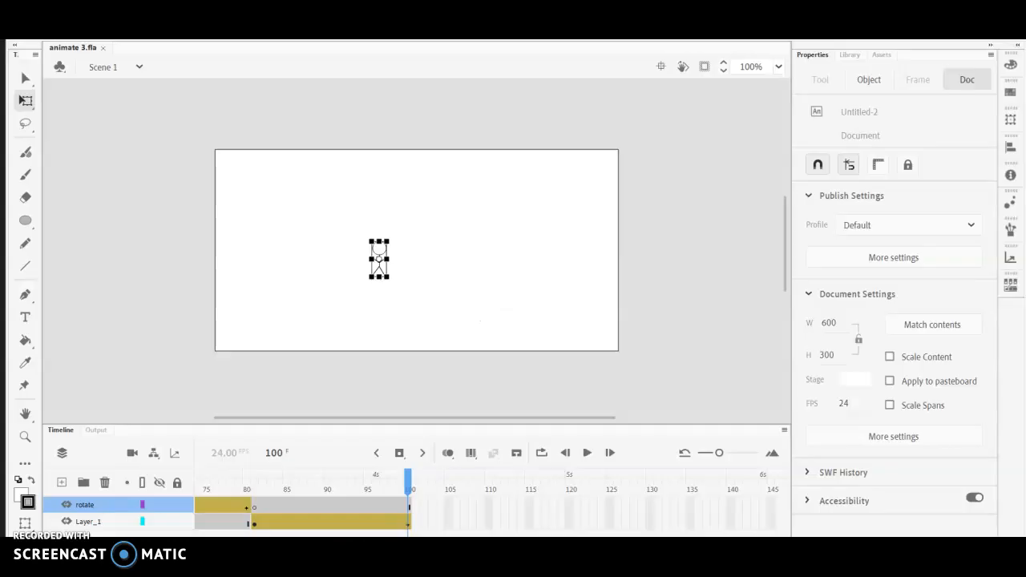
pyautogui.click(456, 474)
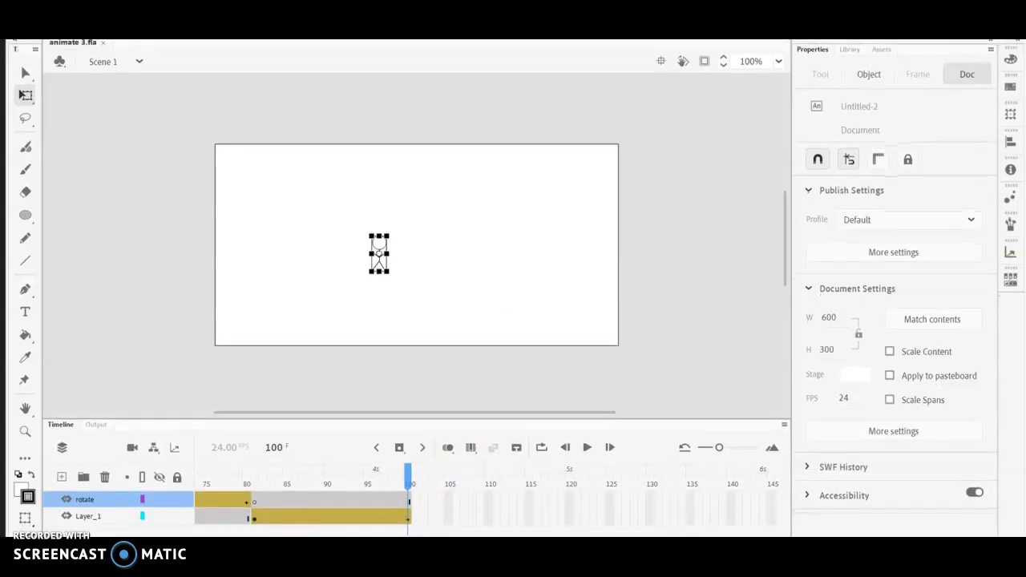
# - Zoom the timeline out and show both layers' frames from frame 1 through frame 100
pyautogui.moveTo(308, 527); pyautogui.dragTo(271, 531)
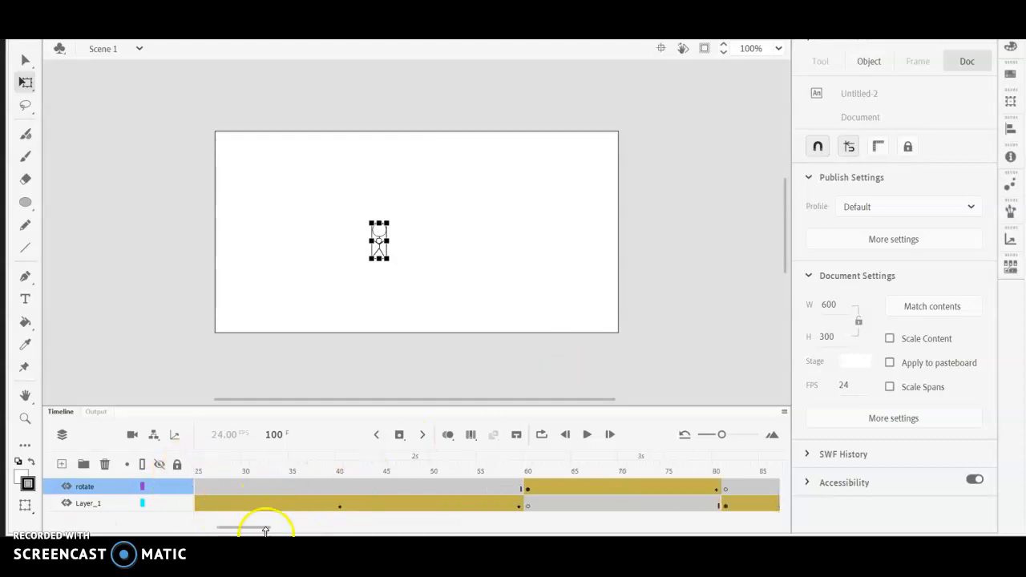
pyautogui.moveTo(719, 435)
pyautogui.mouseDown()
pyautogui.moveTo(758, 436)
pyautogui.moveTo(719, 445)
pyautogui.mouseUp()
pyautogui.moveTo(718, 447); pyautogui.dragTo(710, 443)
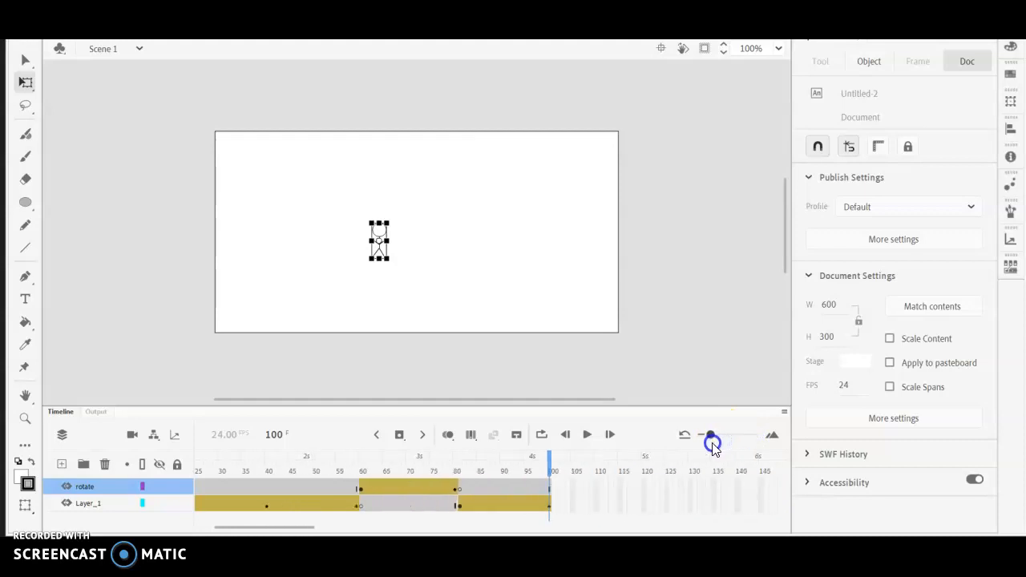
pyautogui.moveTo(305, 531); pyautogui.dragTo(280, 529)
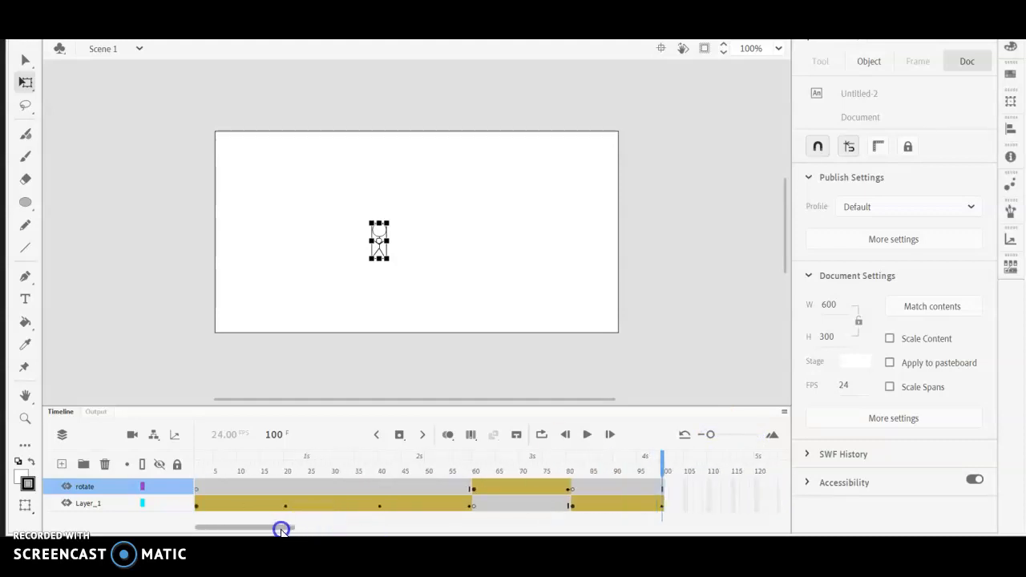